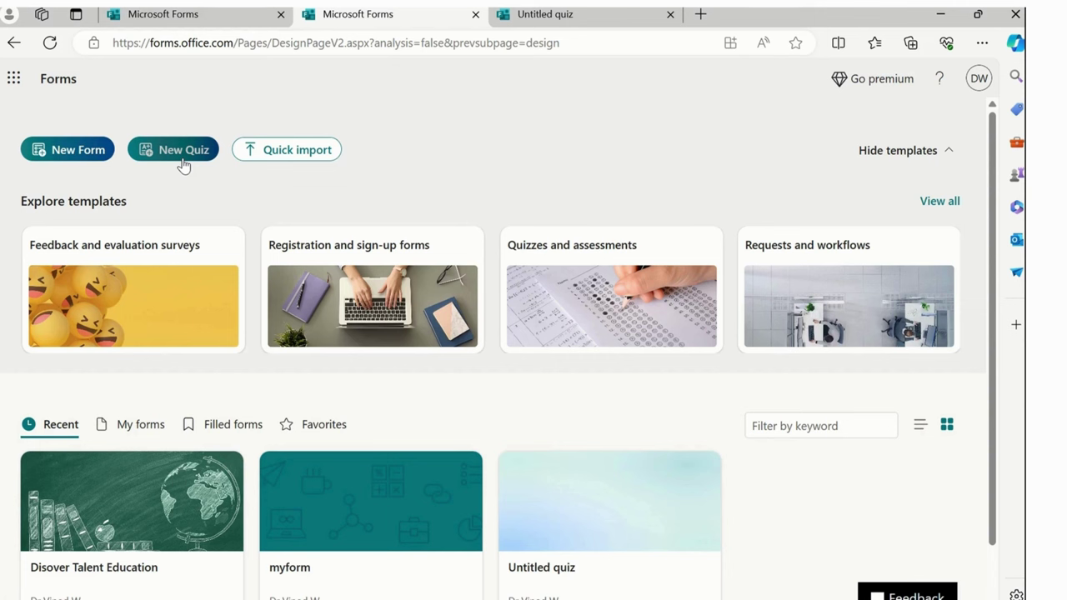
Create a new quiz titled 'Discover Talent Education' with the description 'adsjklfjal'.
click(184, 165)
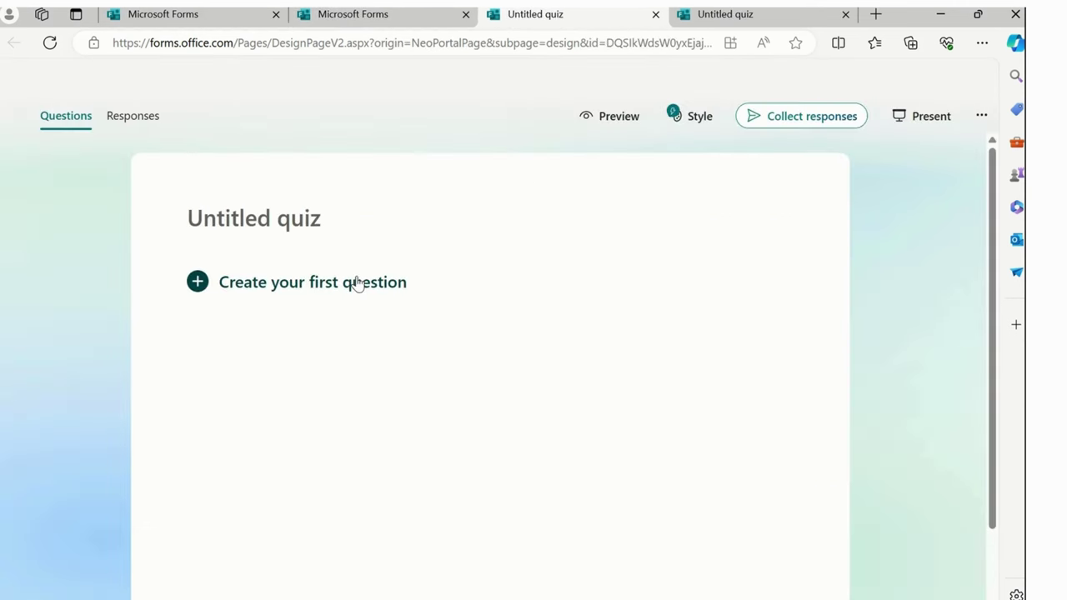
click(244, 211)
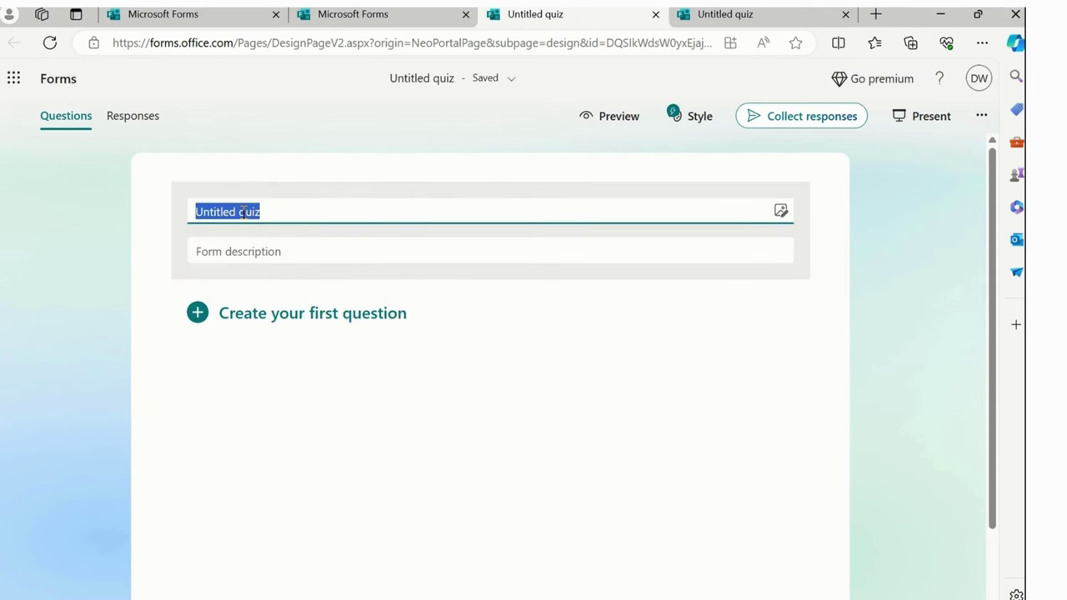
text(Discover )
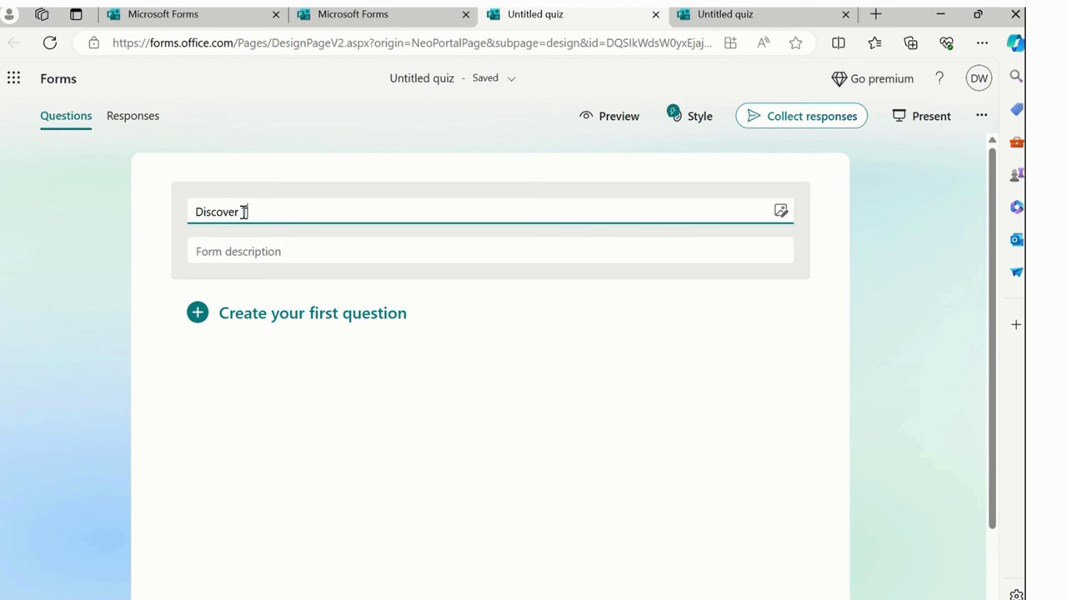
text(Talent E)
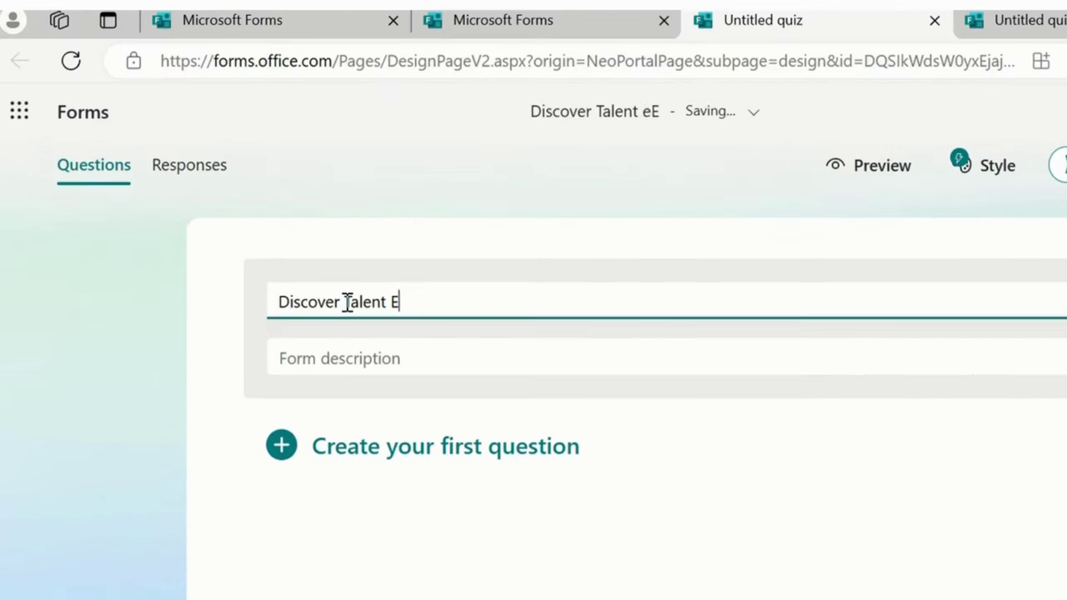
text(ducation)
key(Tab)
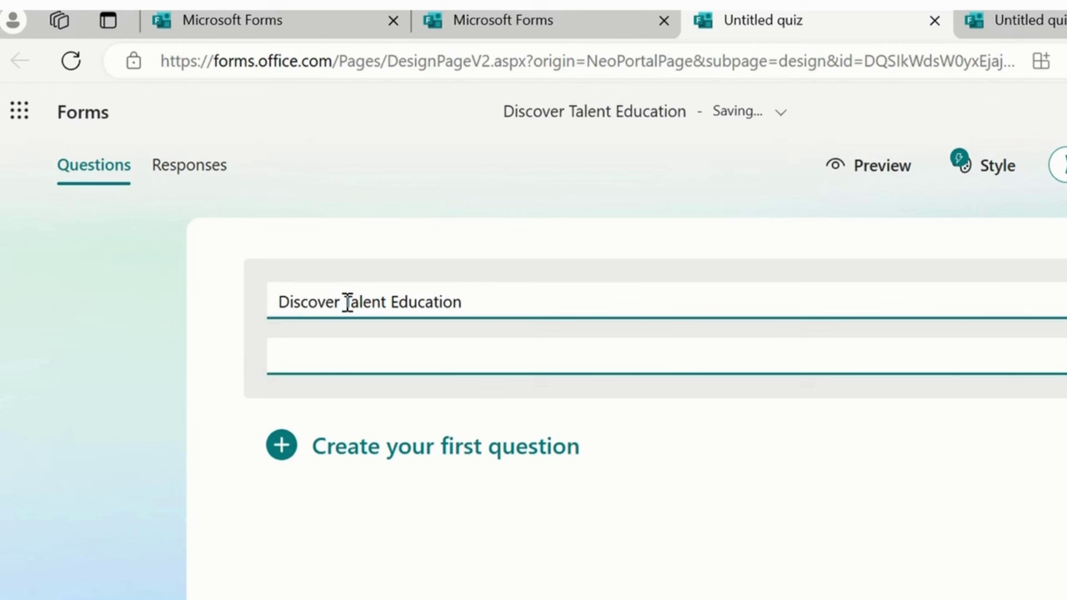
text(adsjklfjal)
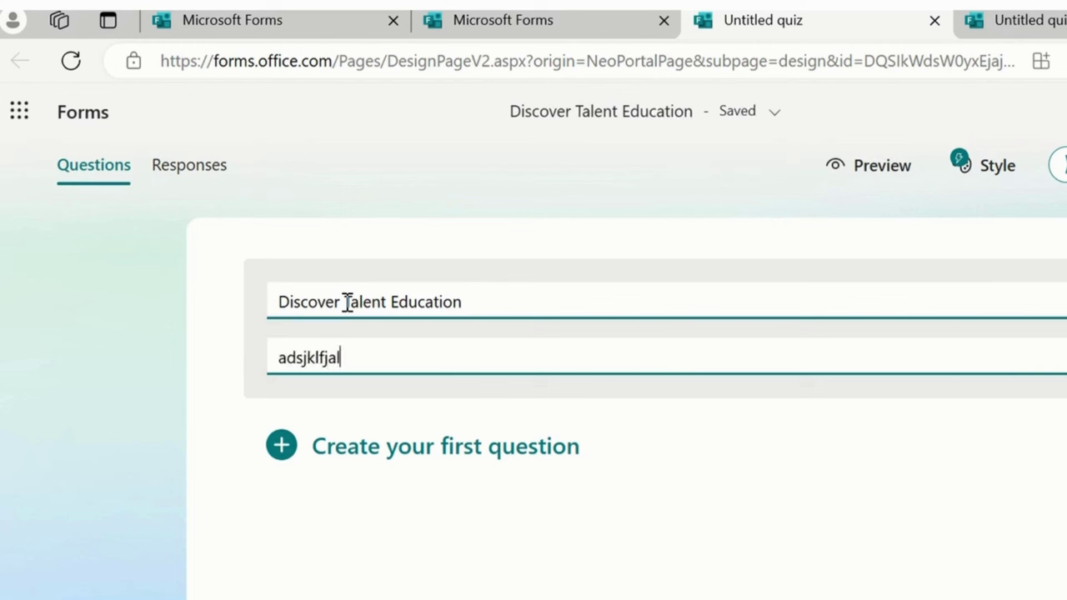
Add a 0–10 likelihood-to-recommend rating question, then return to the Forms home page.
click(442, 467)
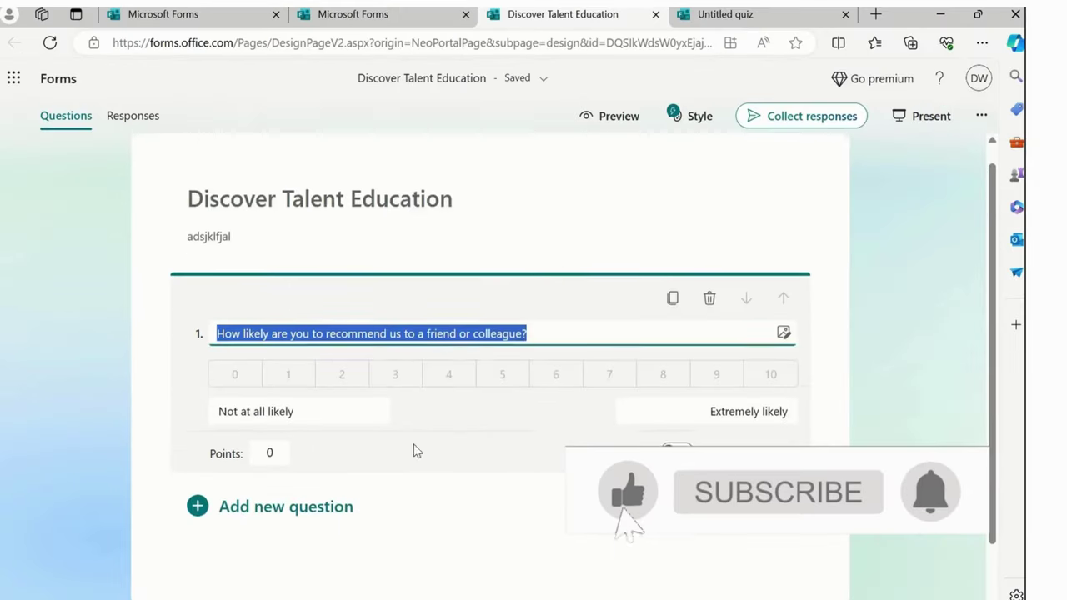
click(903, 407)
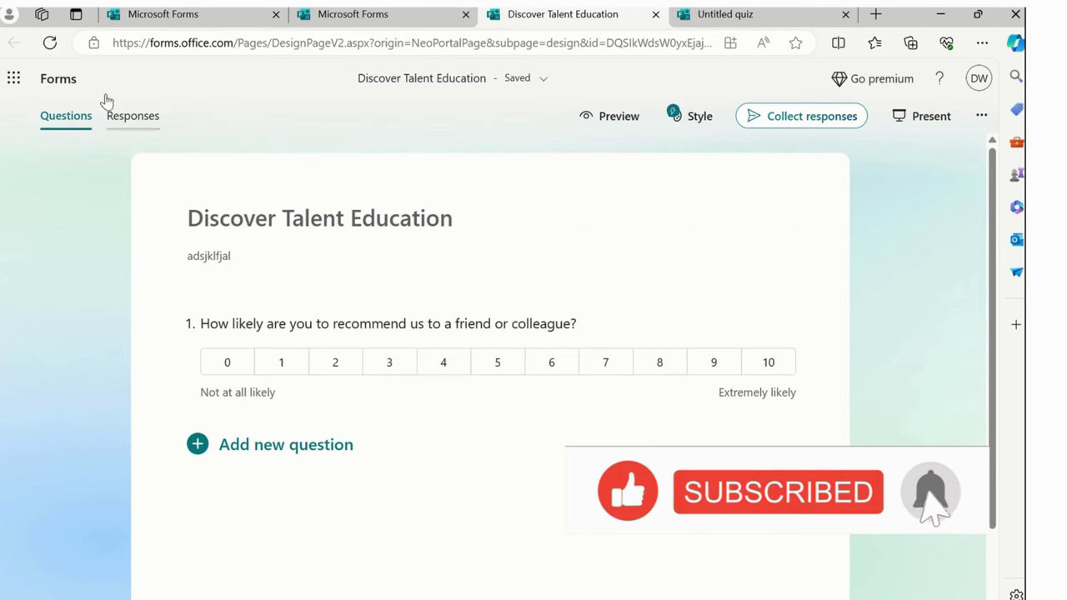
click(66, 86)
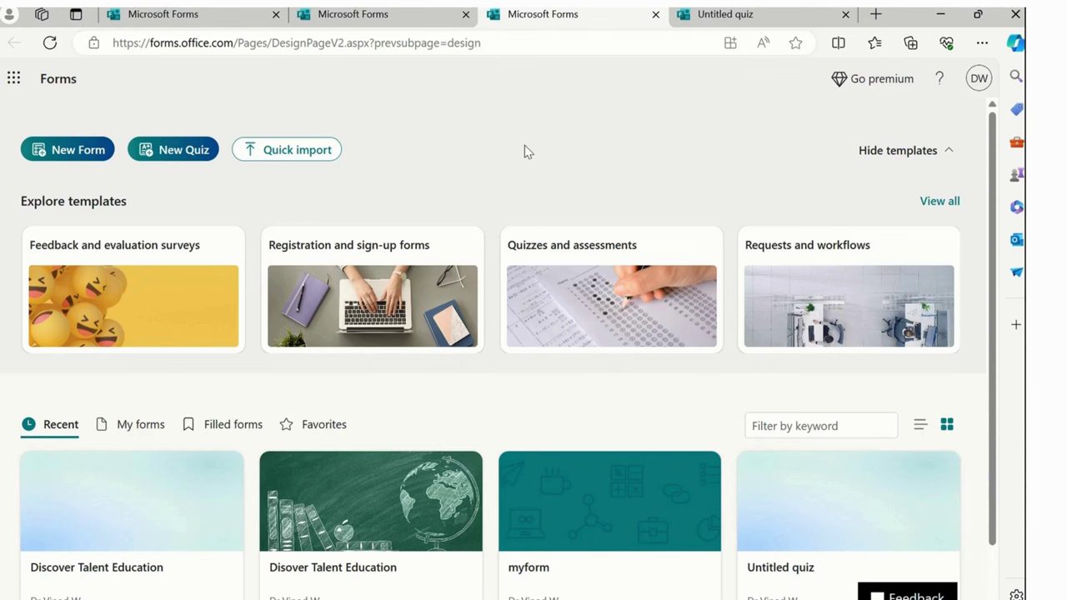
Bring up Quick import's Import your file dialog for Word or PDF files.
click(318, 157)
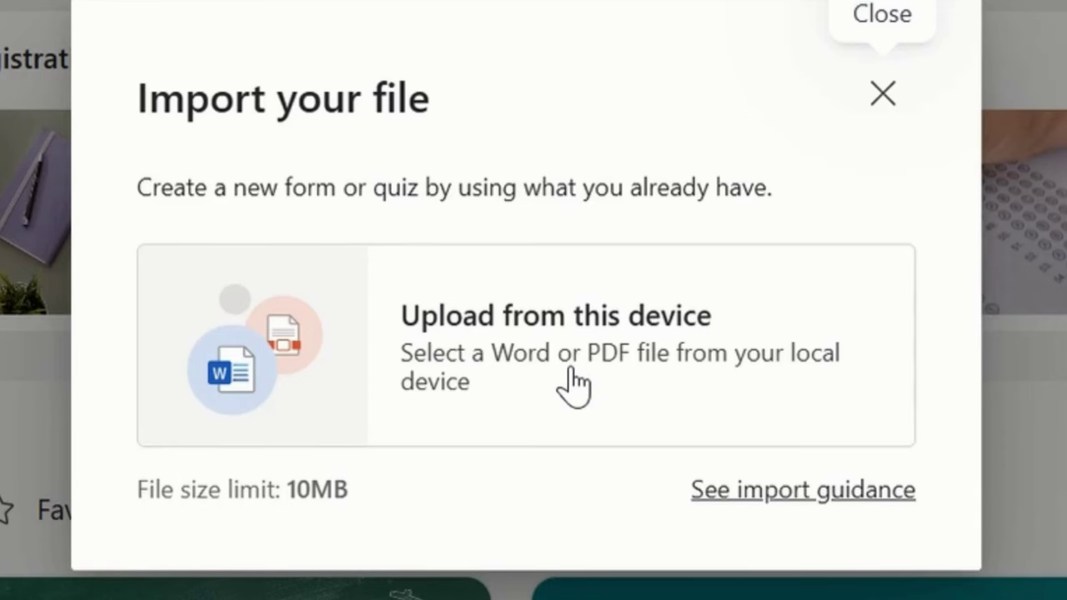
Switch to the Word questionnaire in Document1 and scroll through its 20 school survey questions.
mouse_move(658, 594)
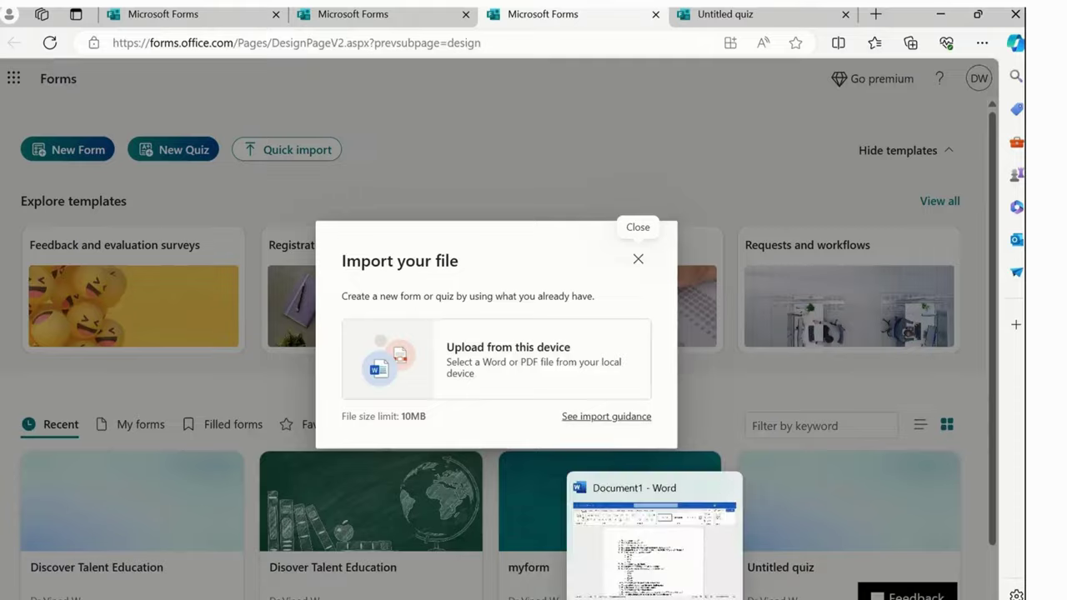
click(677, 540)
click(529, 243)
scroll(507, 338, down, 3)
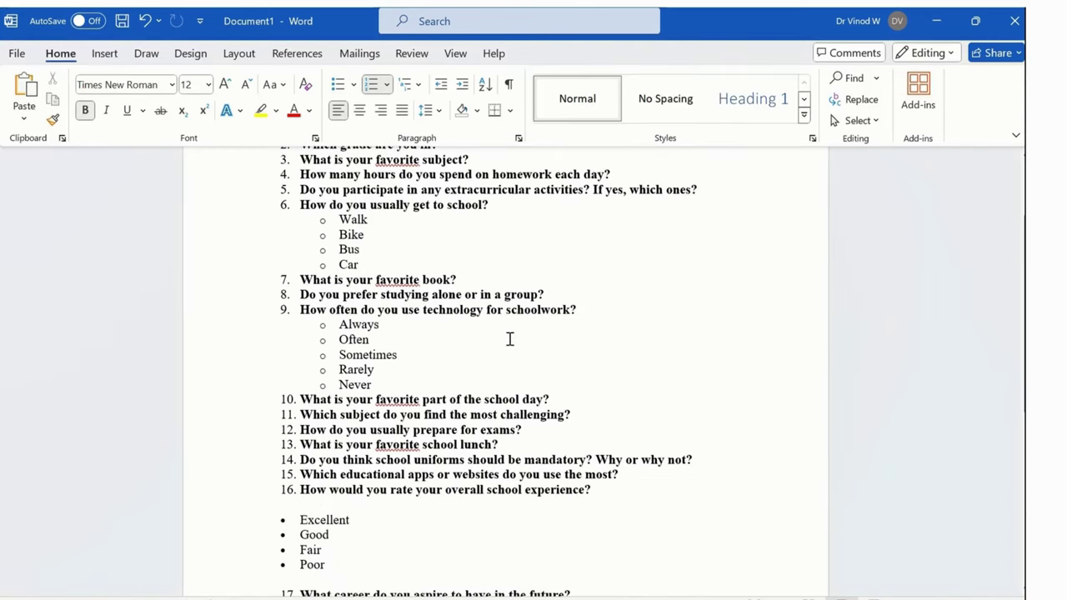
scroll(325, 323, down, 3)
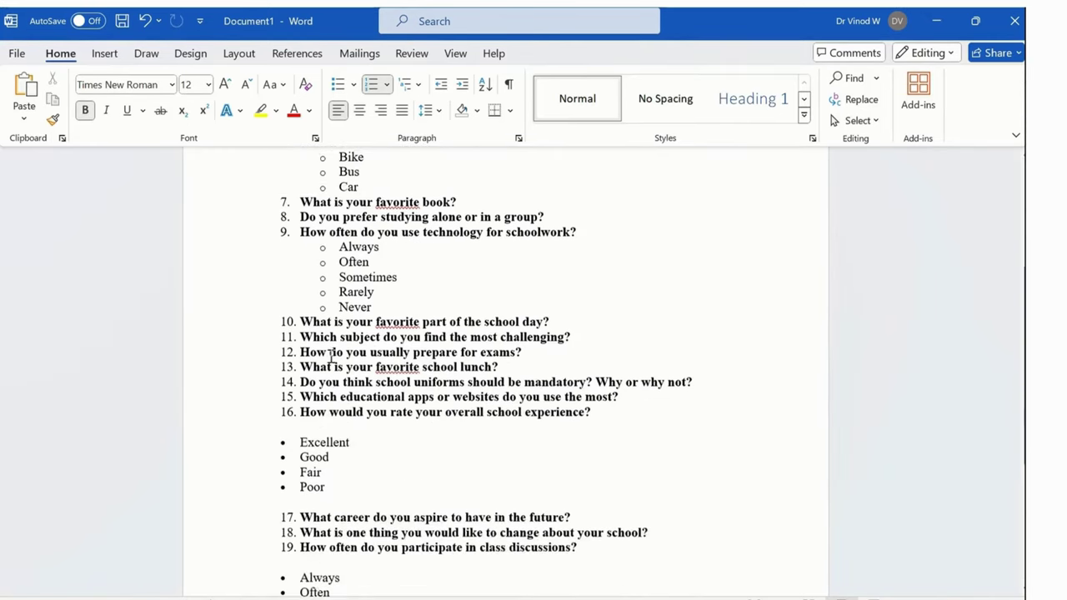
scroll(345, 500, down, 3)
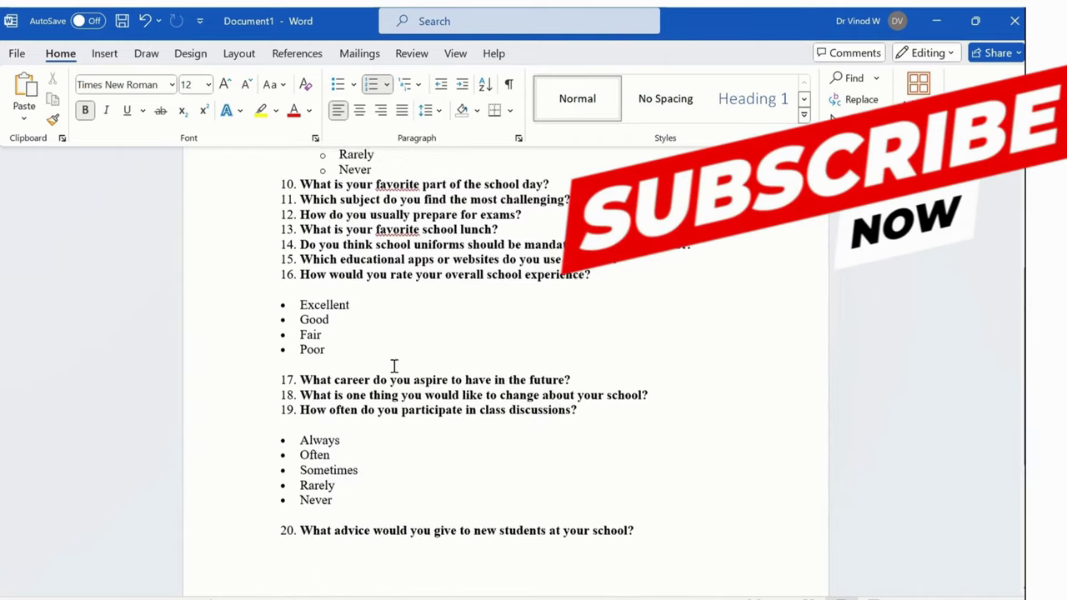
scroll(388, 334, up, 5)
scroll(388, 304, up, 4)
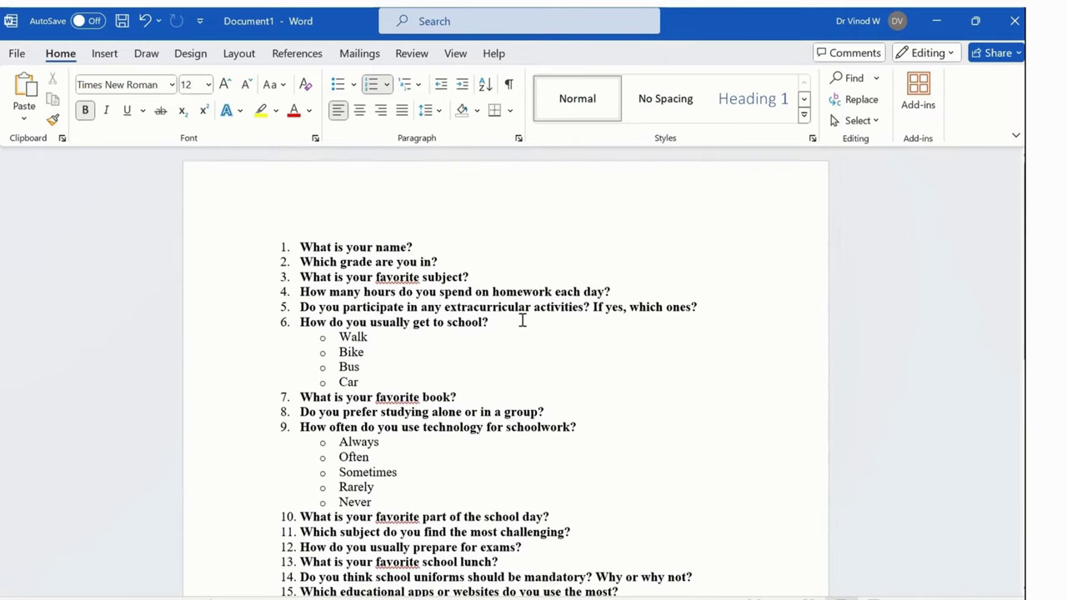
Export the questionnaire as the PDF form123 in Downloads, then close the PDF preview.
key(alt+f)
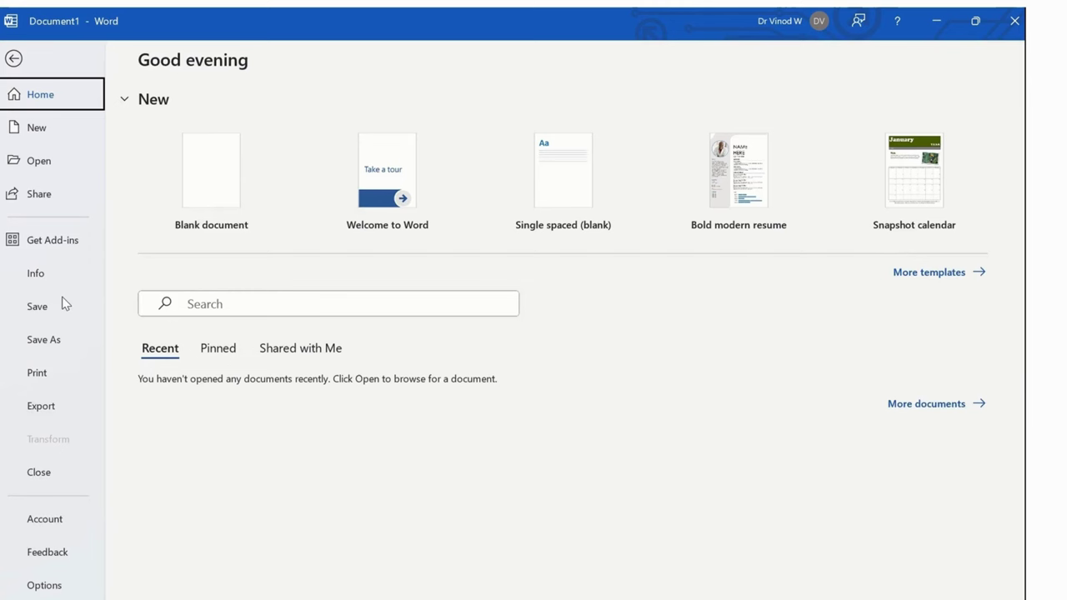
click(70, 411)
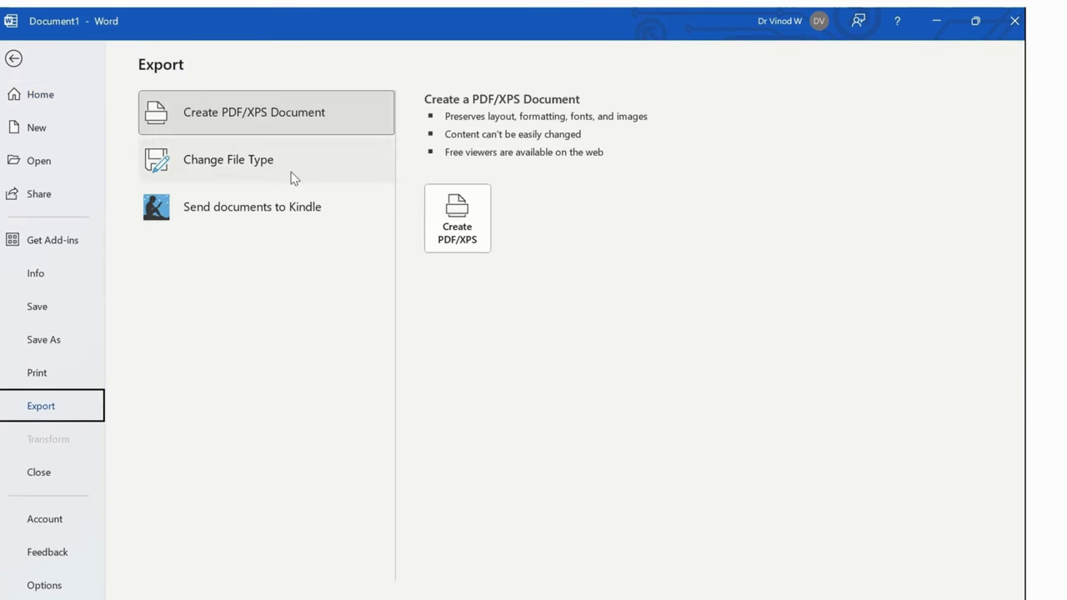
click(466, 250)
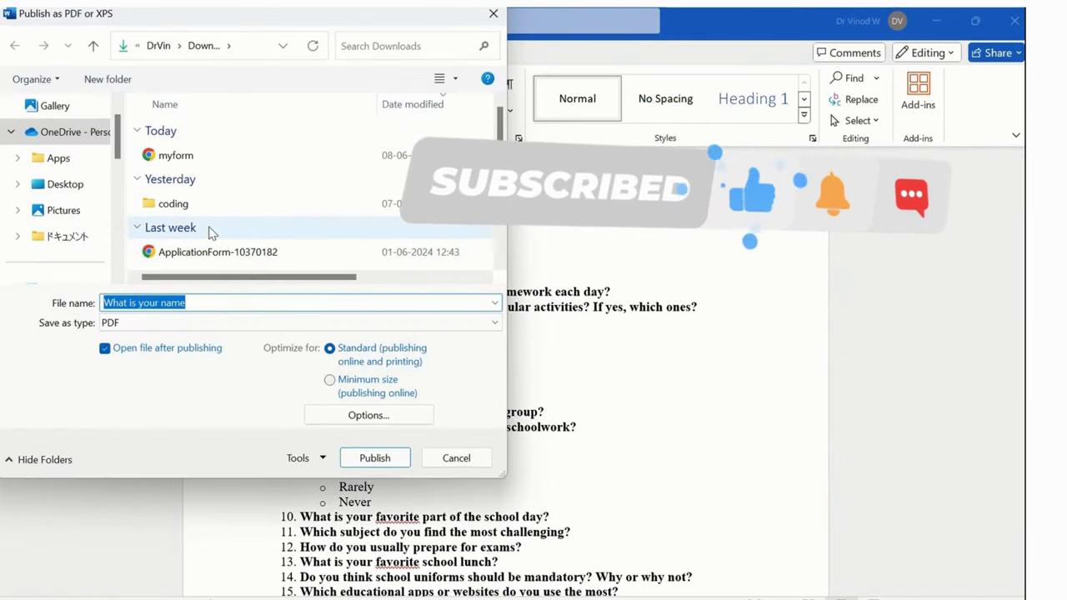
click(205, 157)
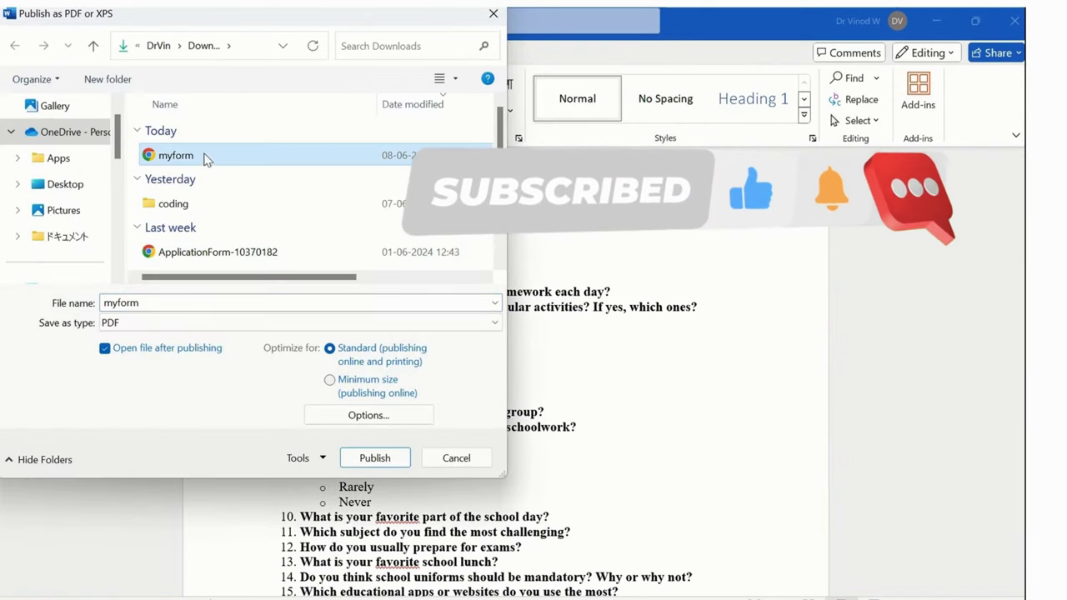
double_click(152, 303)
text(f)
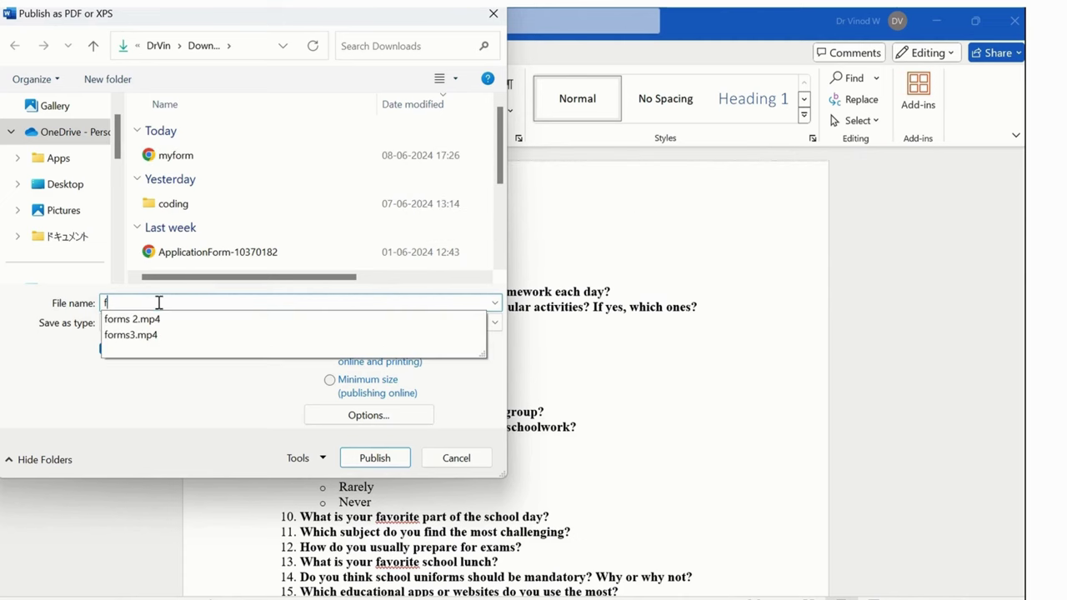
text(orm2)
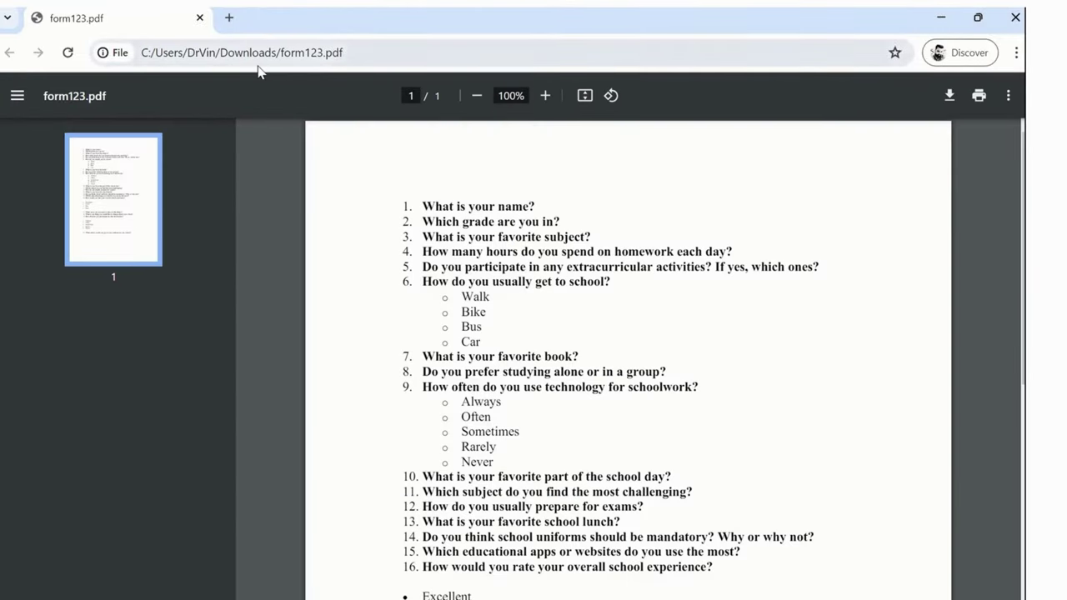
click(200, 18)
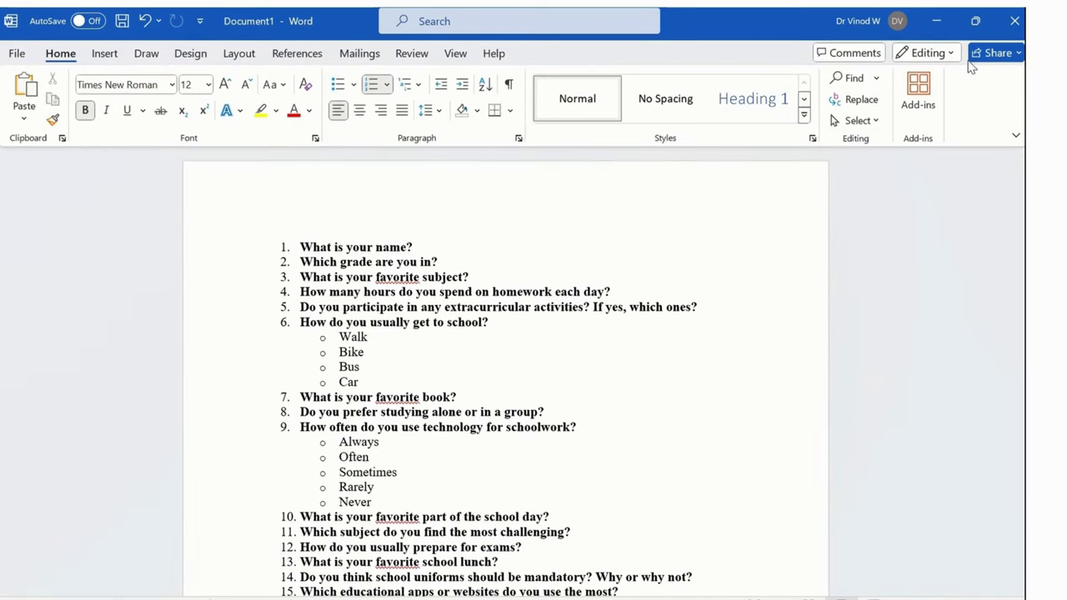
Minimize Word and upload form123.pdf from Downloads into the import dialog.
click(937, 21)
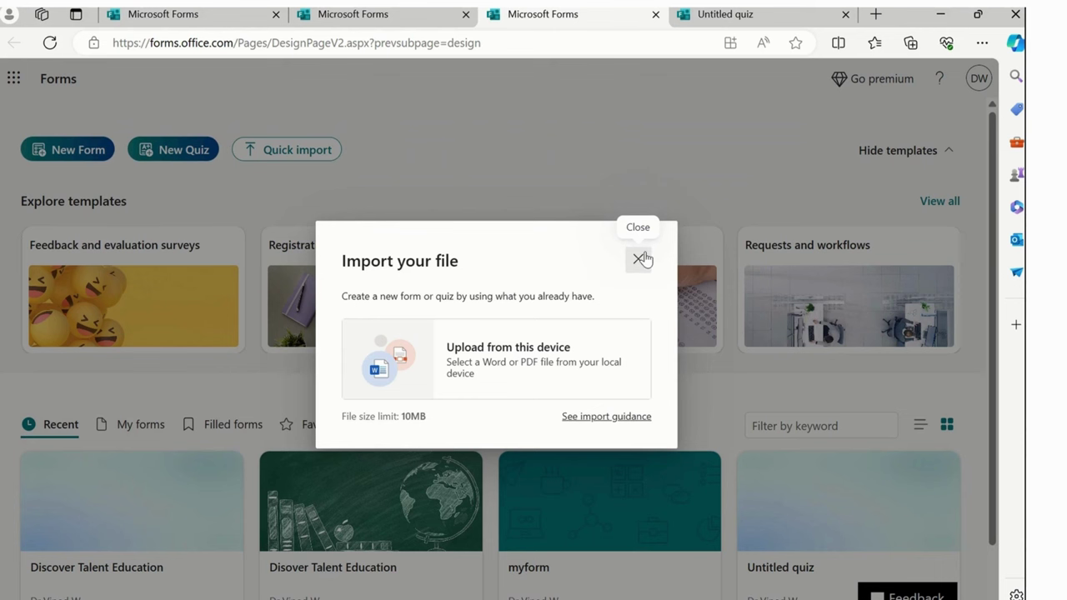
click(488, 366)
click(170, 140)
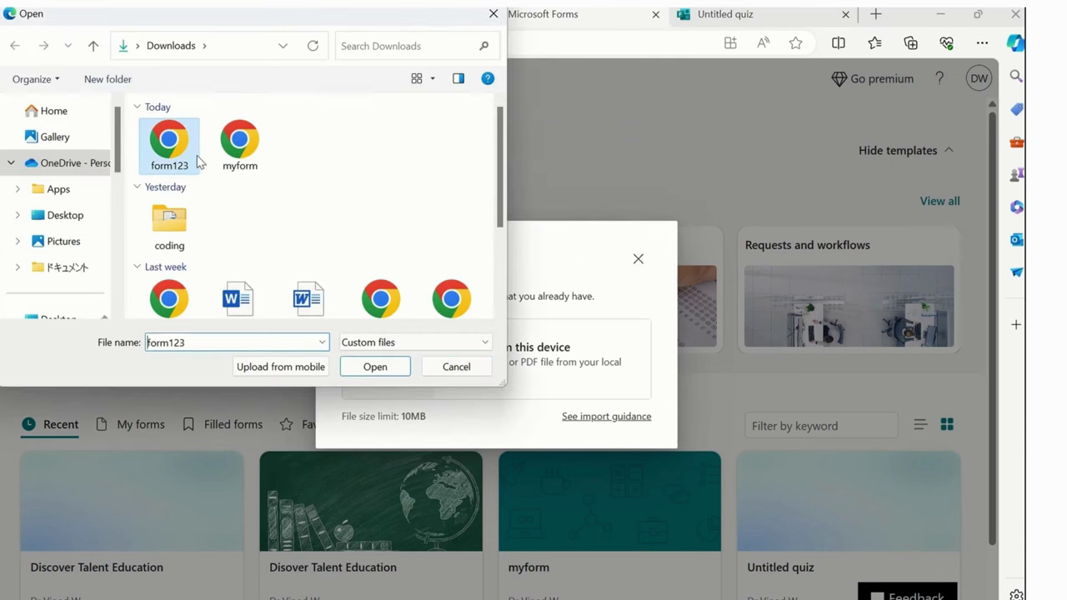
click(410, 366)
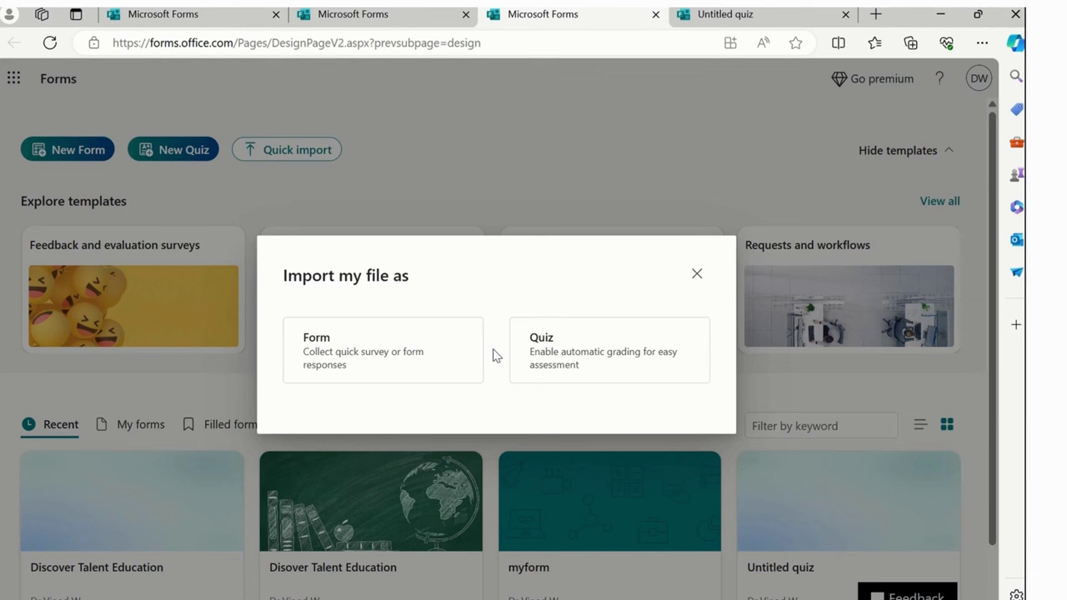
Import form123 as a quiz, open it for review, and scroll down to question 20.
click(555, 368)
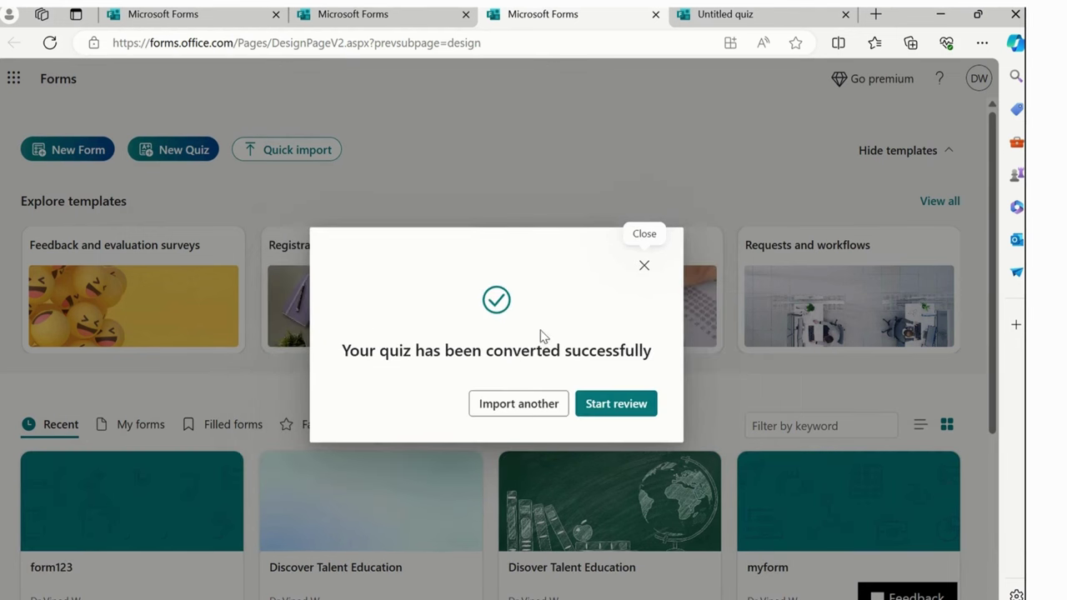
click(622, 404)
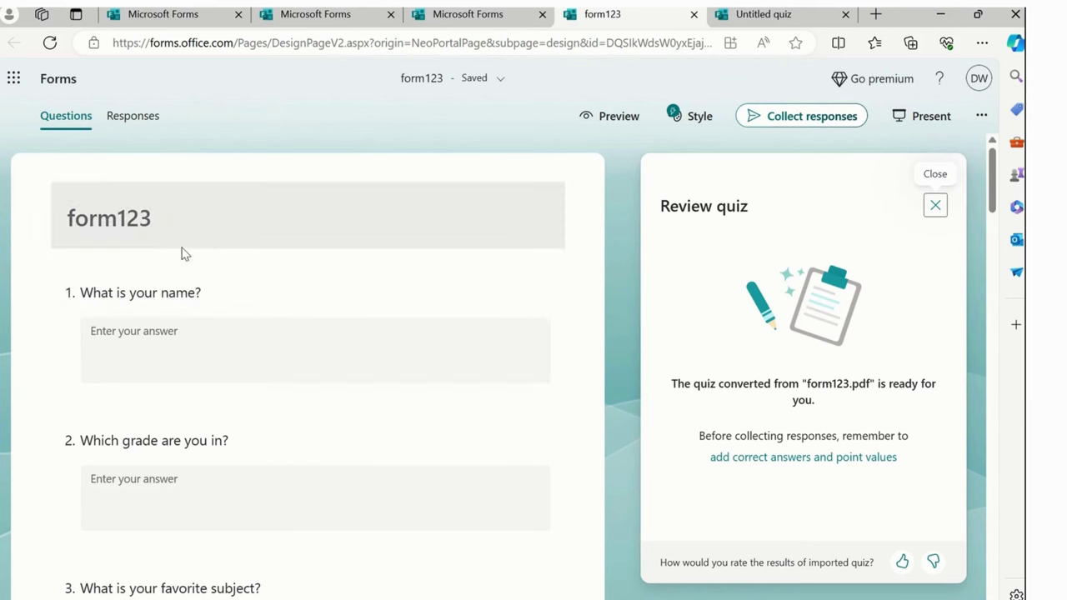
scroll(202, 283, down, 2)
scroll(202, 271, down, 1)
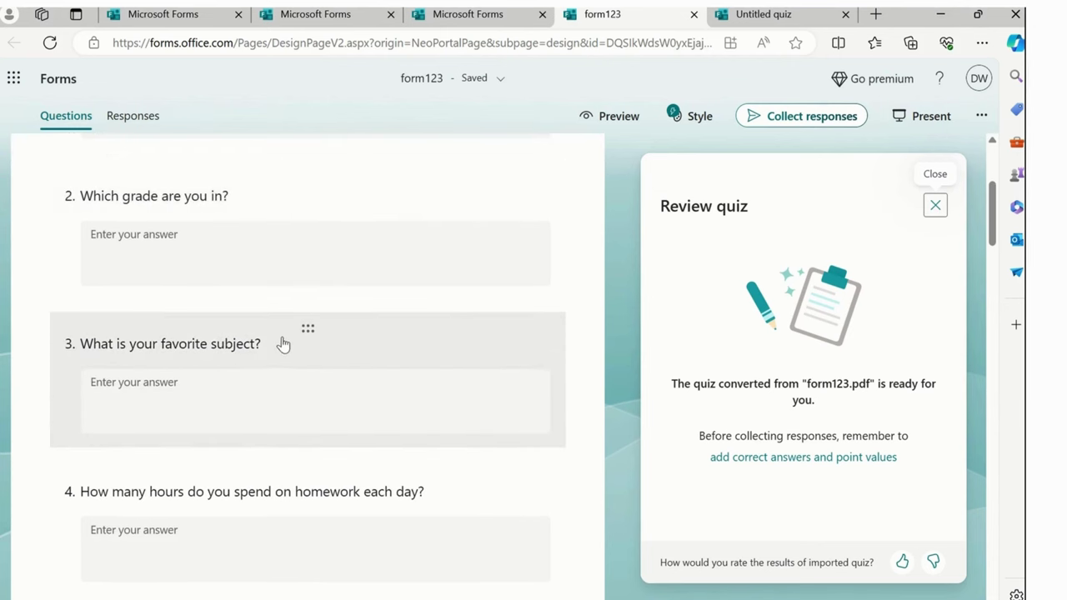
scroll(281, 305, down, 20)
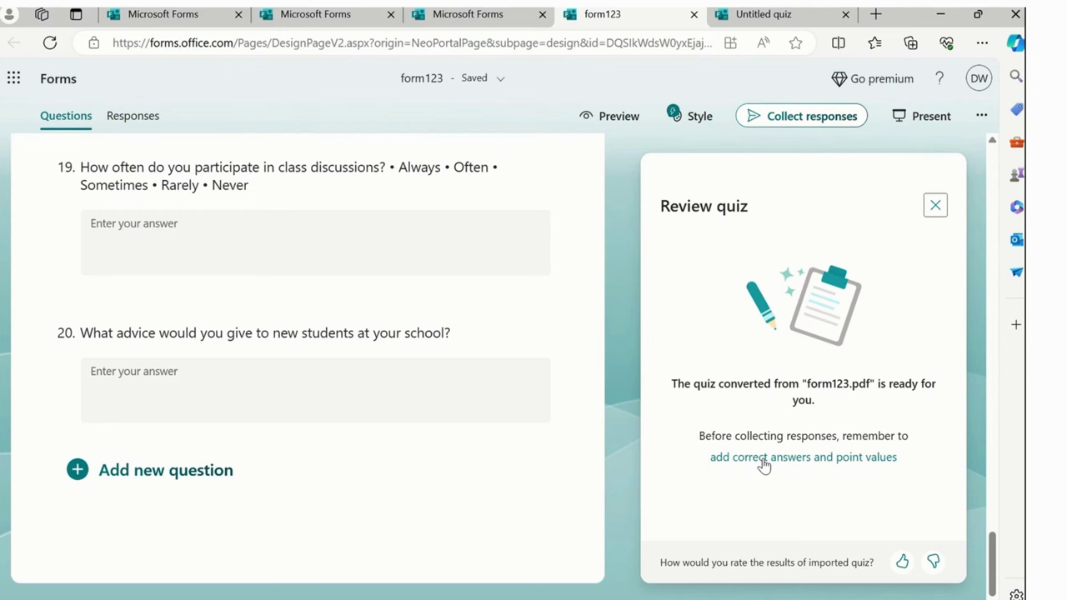
Turn question 1, 'What is your name?', into a Math question worth 5 points.
click(763, 465)
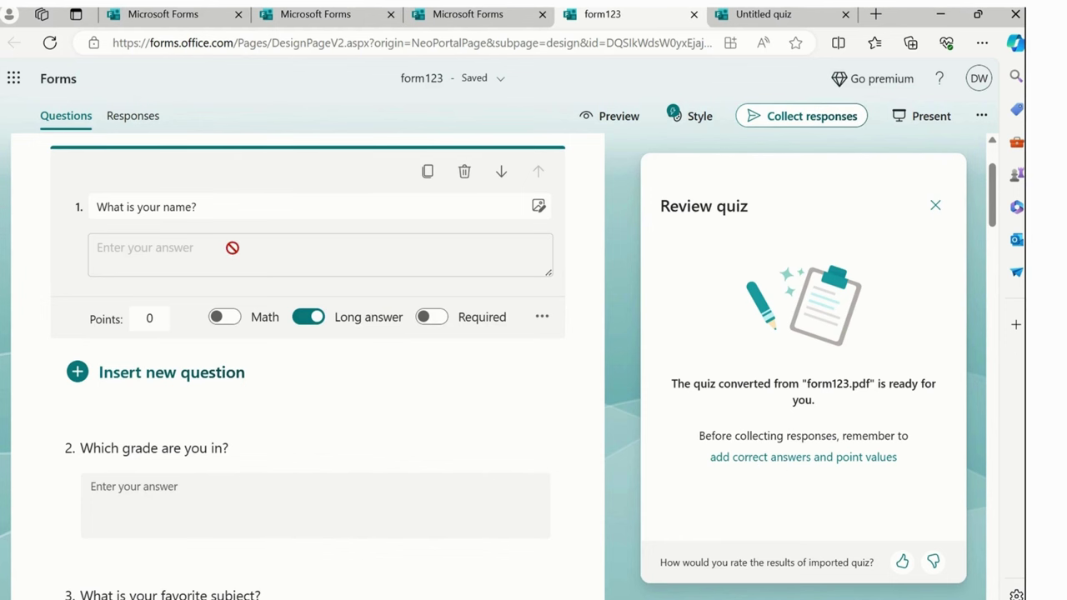
click(230, 318)
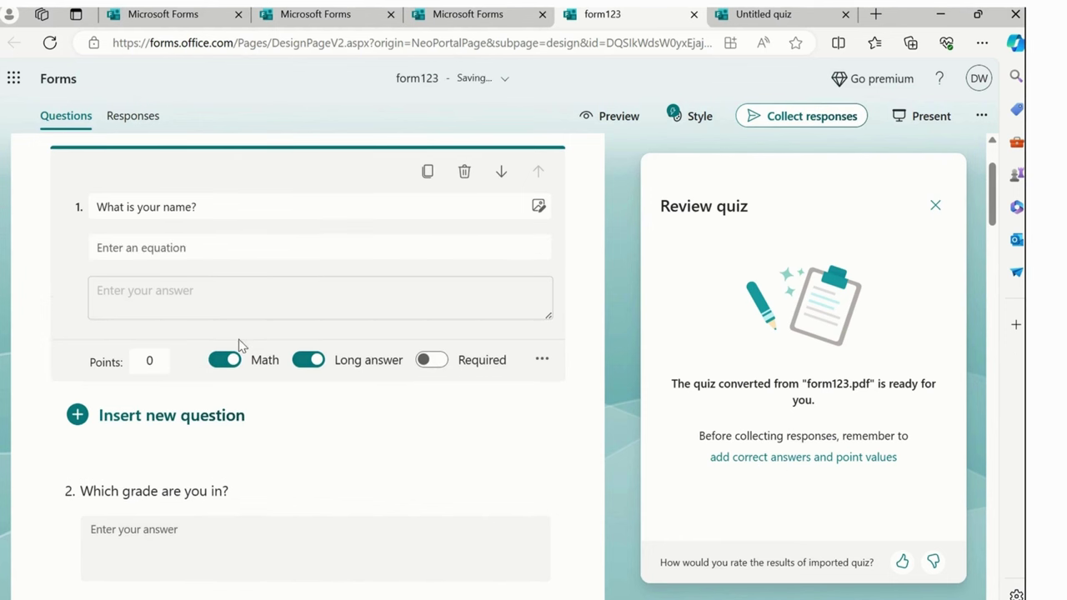
click(124, 248)
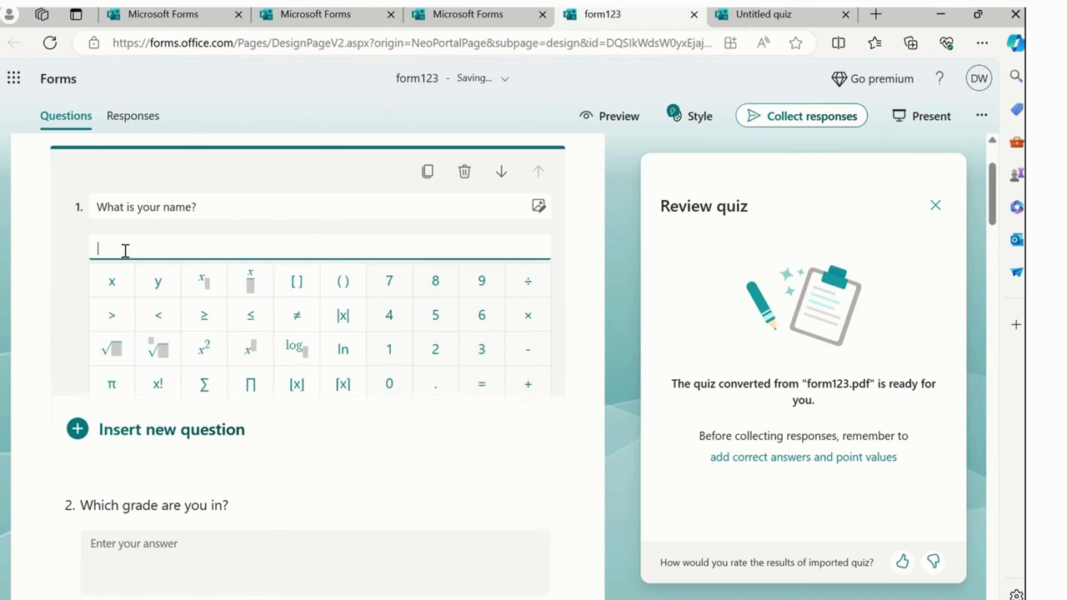
scroll(132, 378, down, 2)
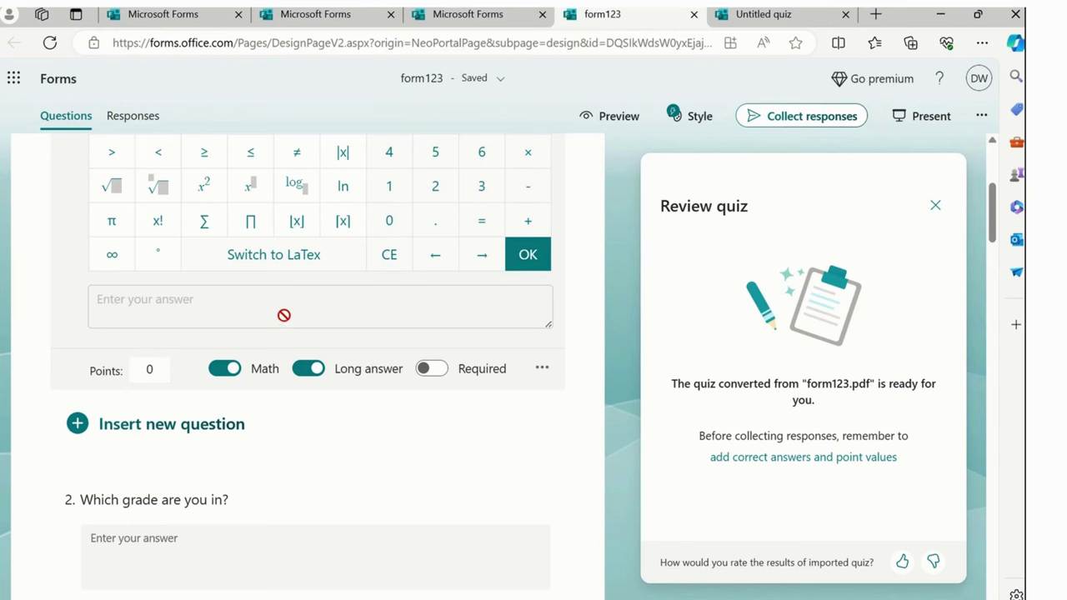
click(160, 368)
scroll(125, 373, down, 2)
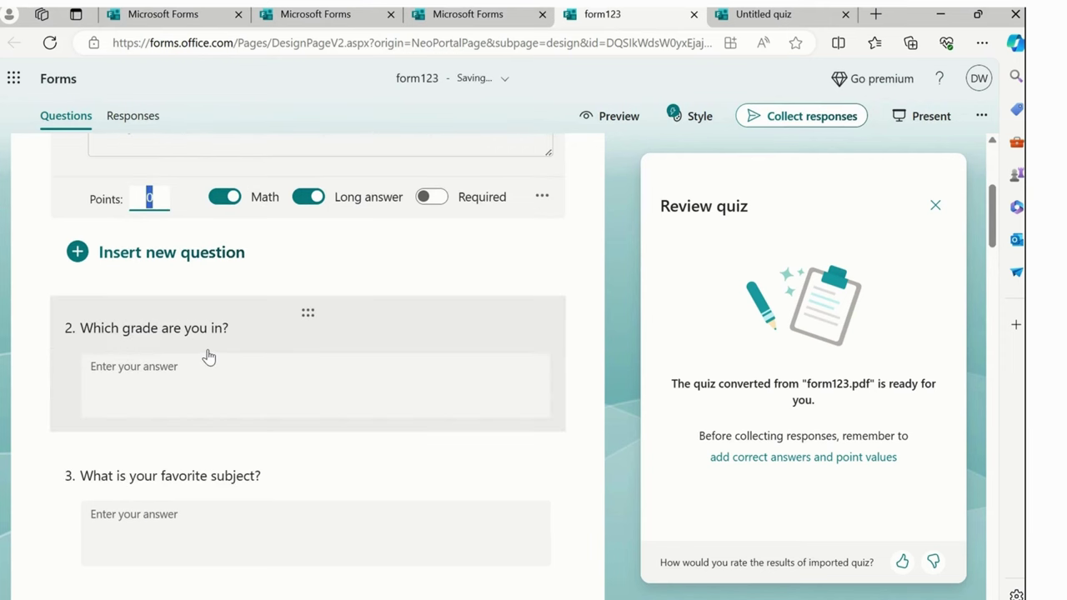
scroll(344, 314, up, 2)
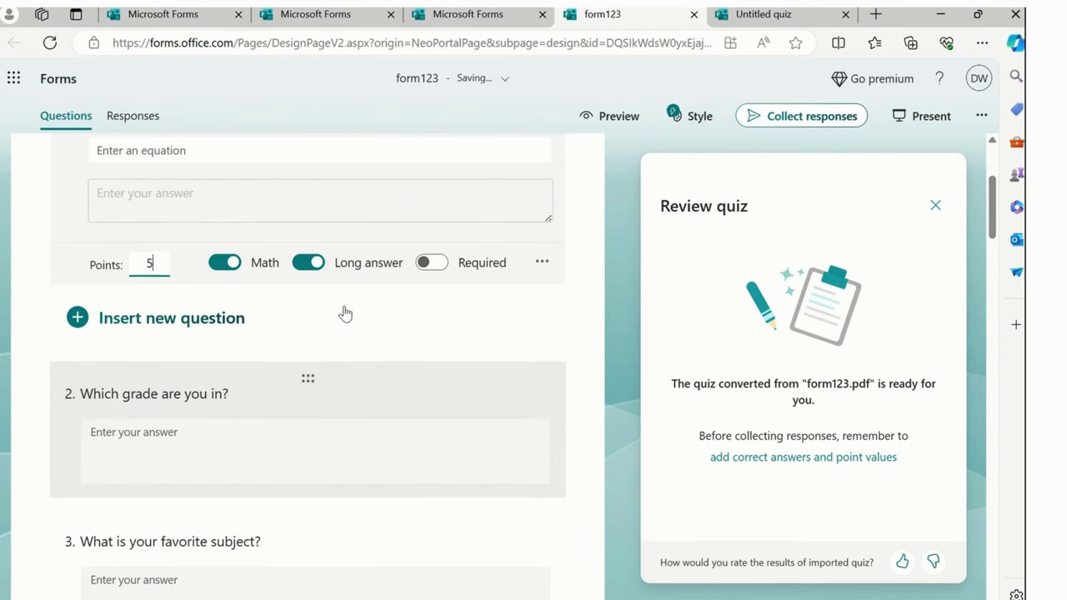
click(169, 242)
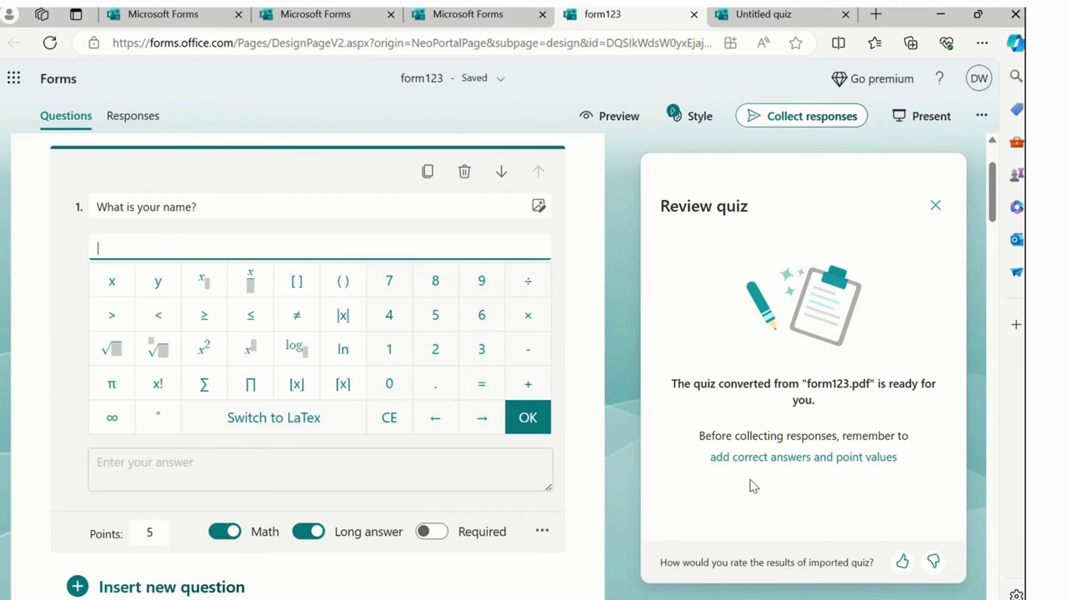
scroll(260, 483, down, 1)
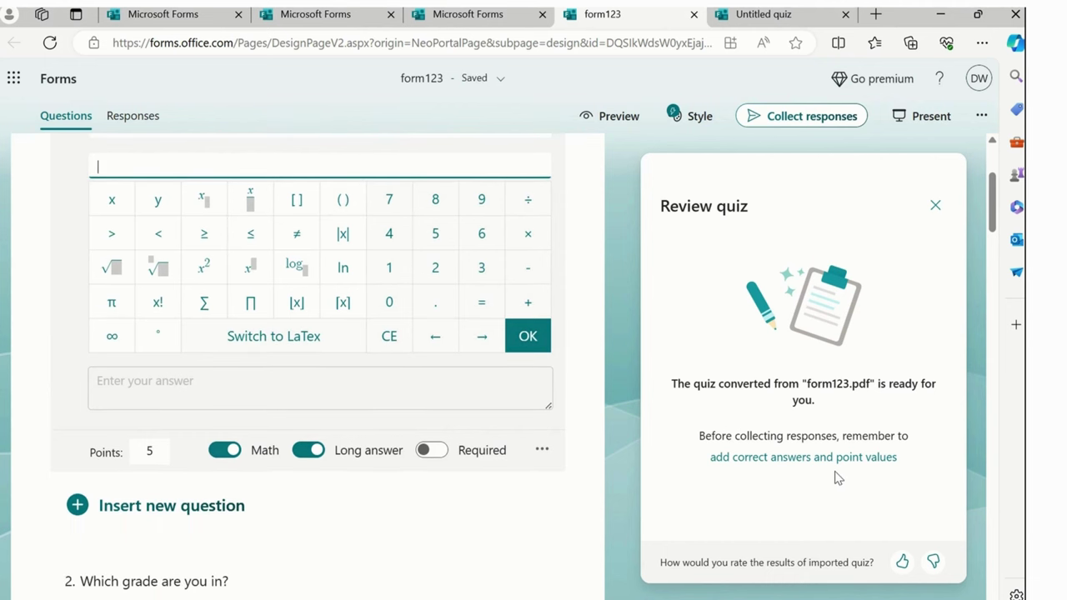
Leave the form123 quiz and return to the Forms home page.
click(117, 116)
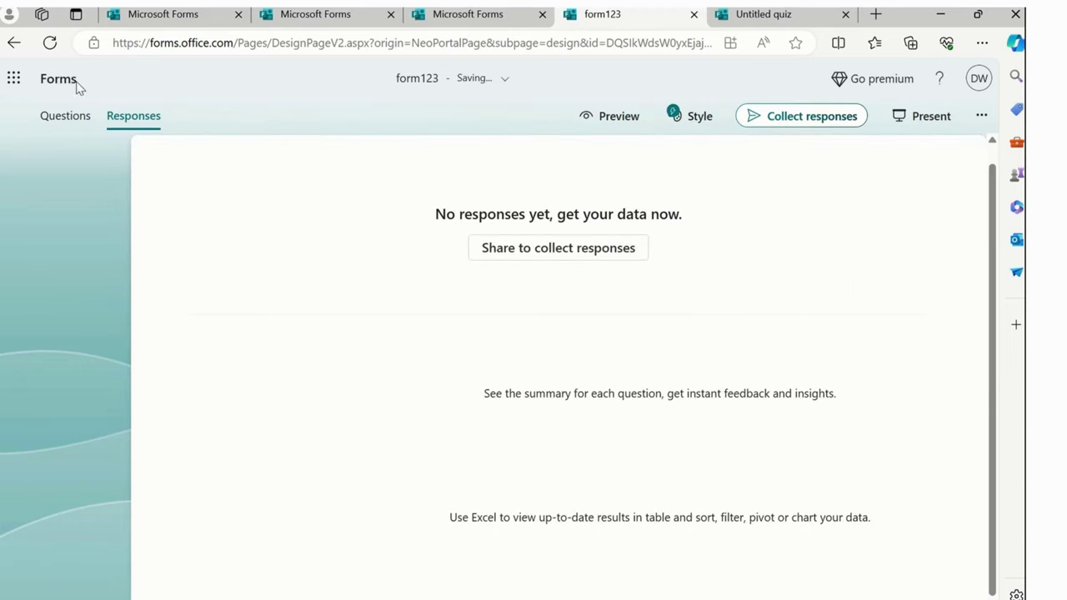
click(70, 83)
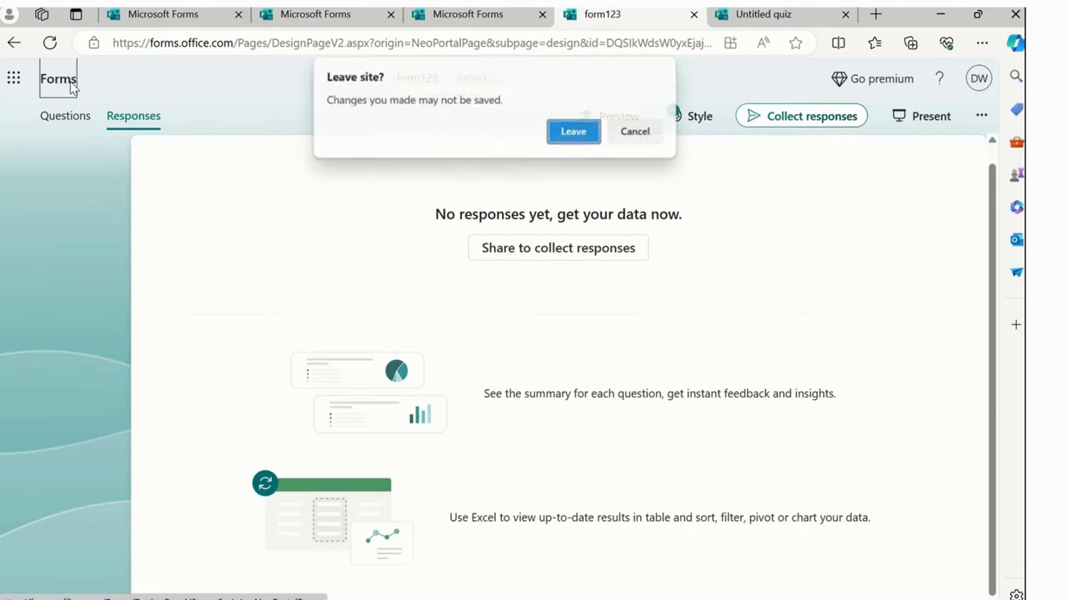
click(574, 130)
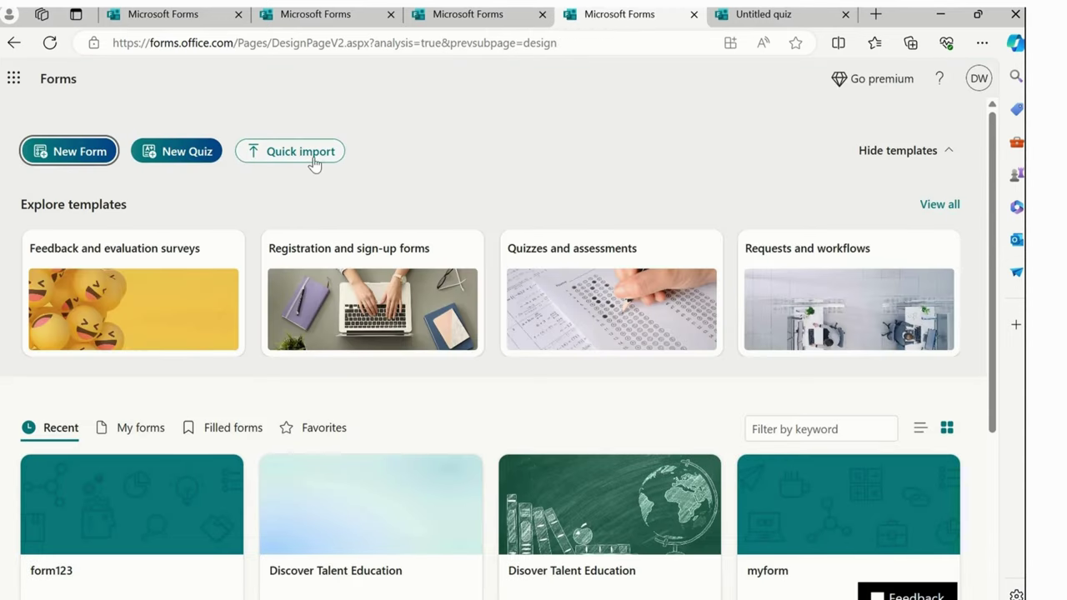
Quick-import form123.pdf from this device again, this time as a Form.
click(309, 152)
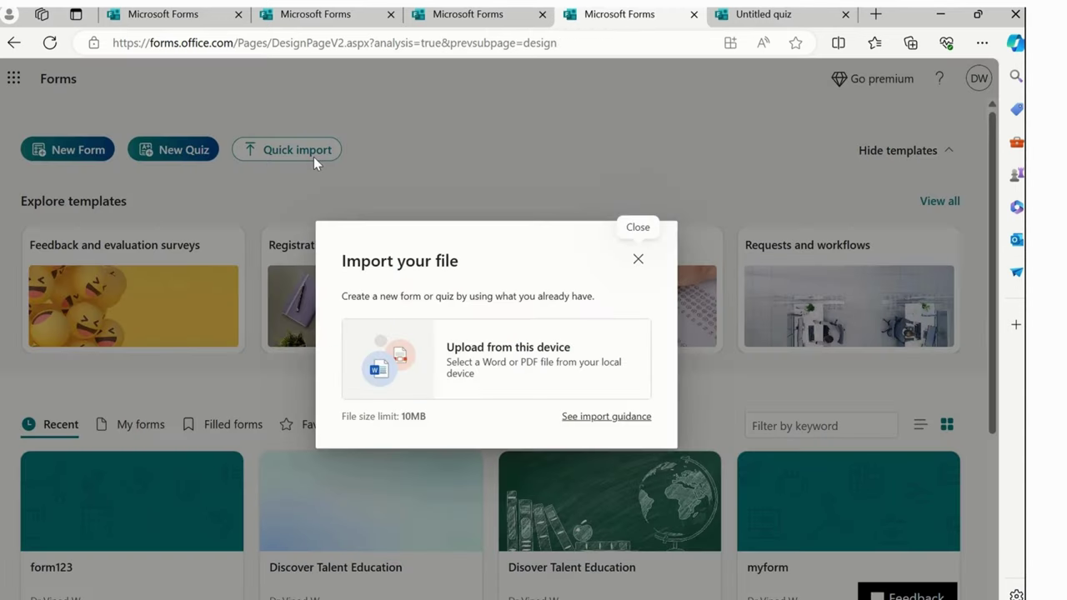
click(544, 375)
click(163, 149)
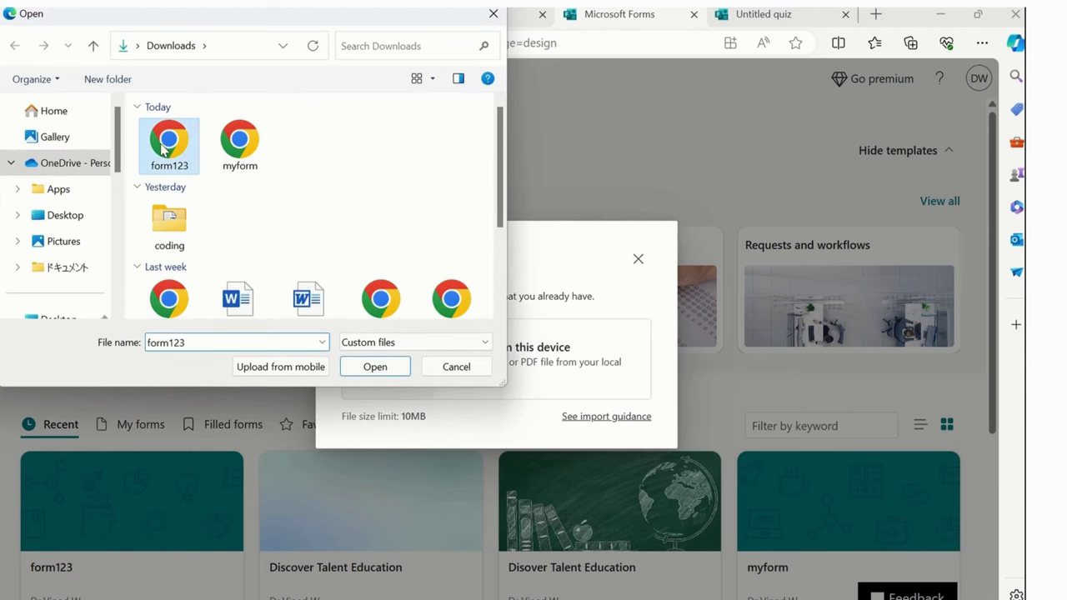
click(376, 367)
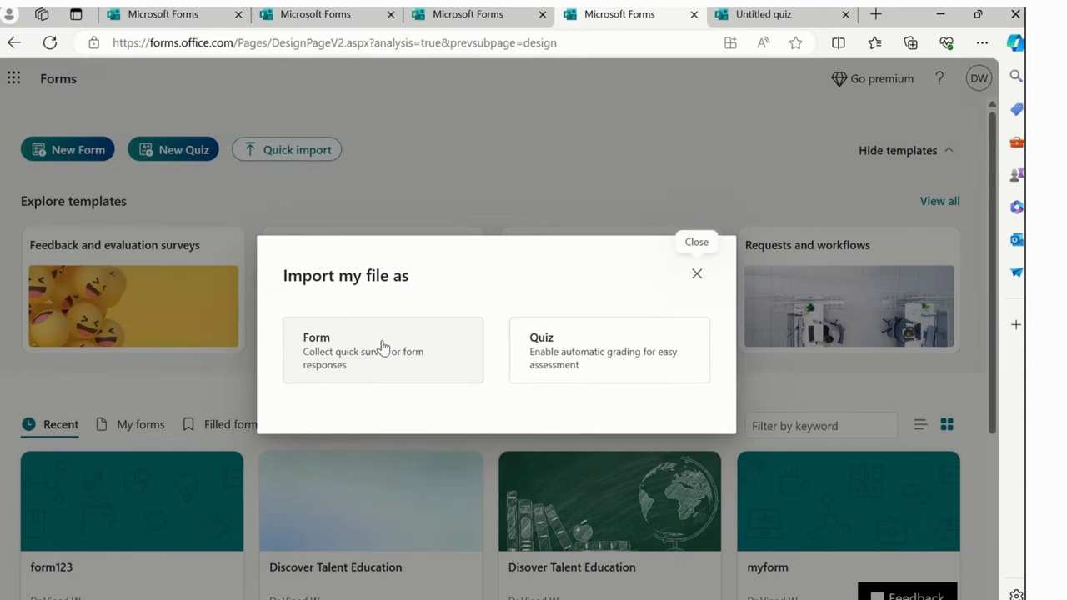
click(382, 347)
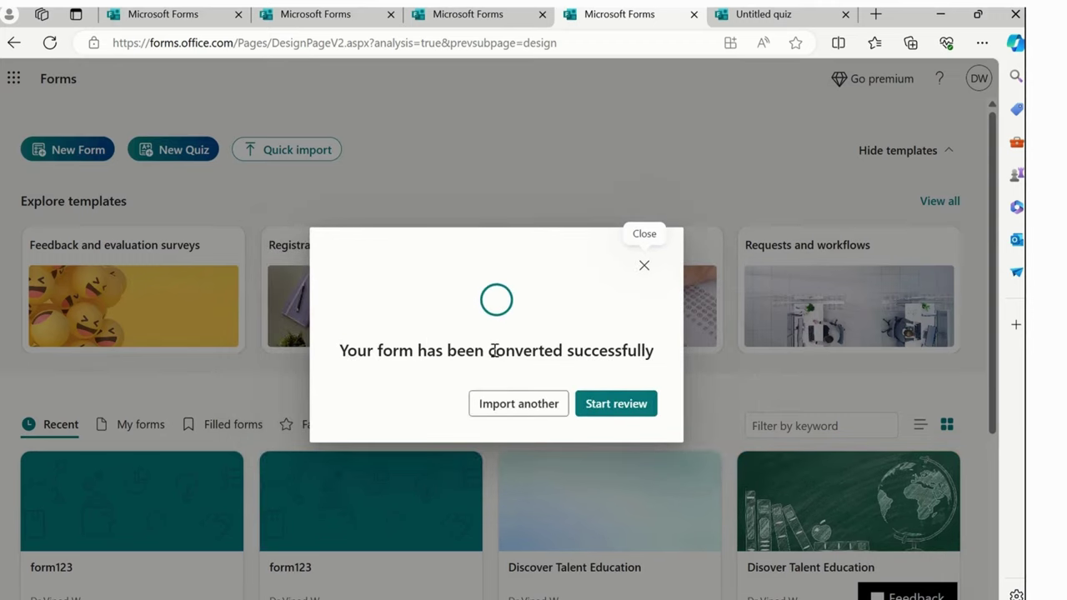
Open the converted form123 form for review, leaving its title unchanged.
click(617, 404)
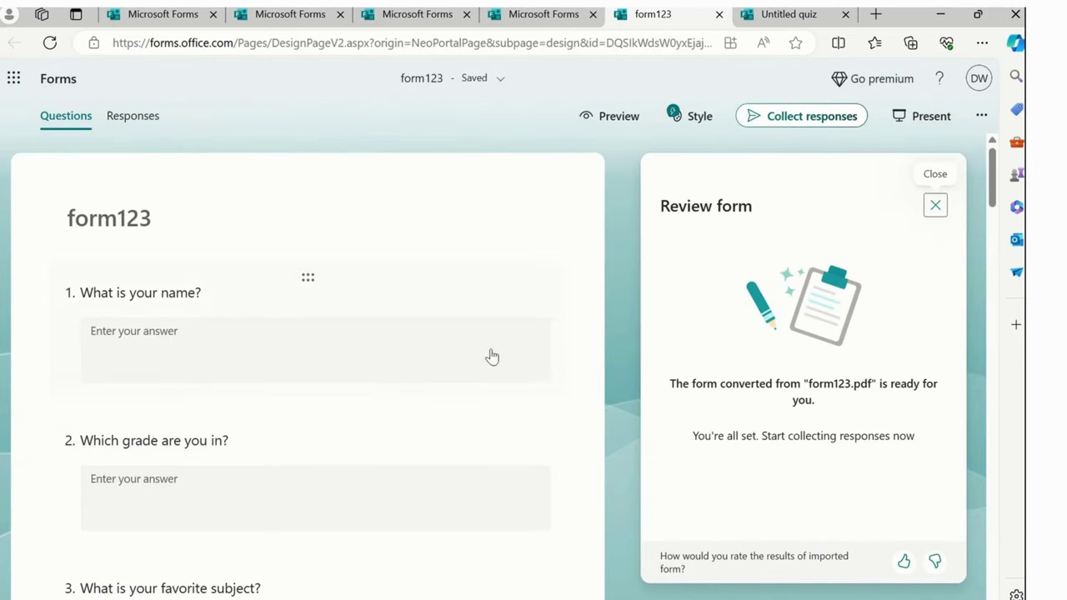
click(364, 358)
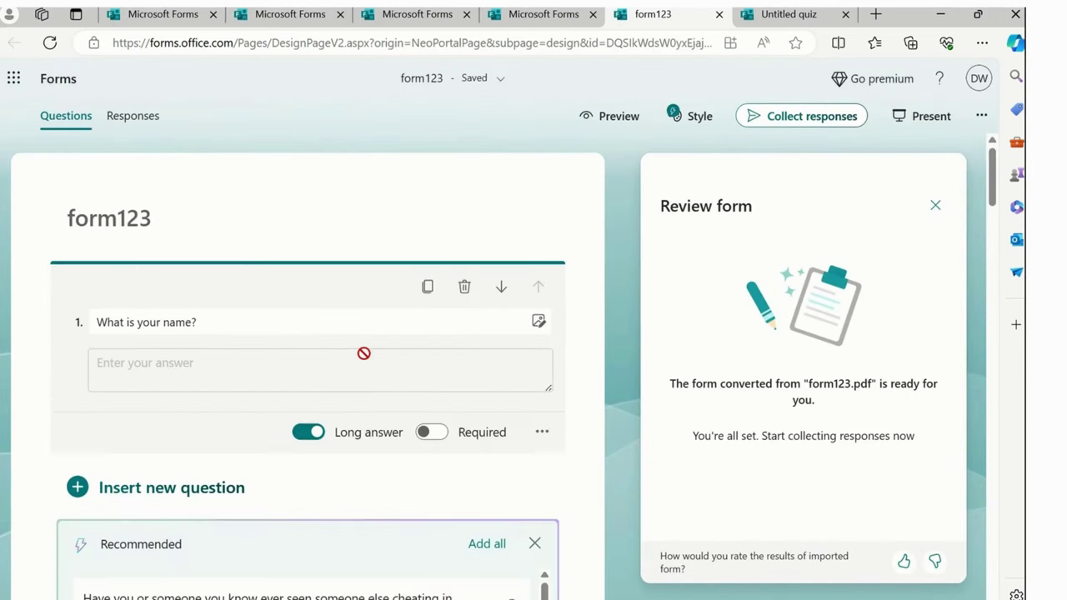
click(109, 218)
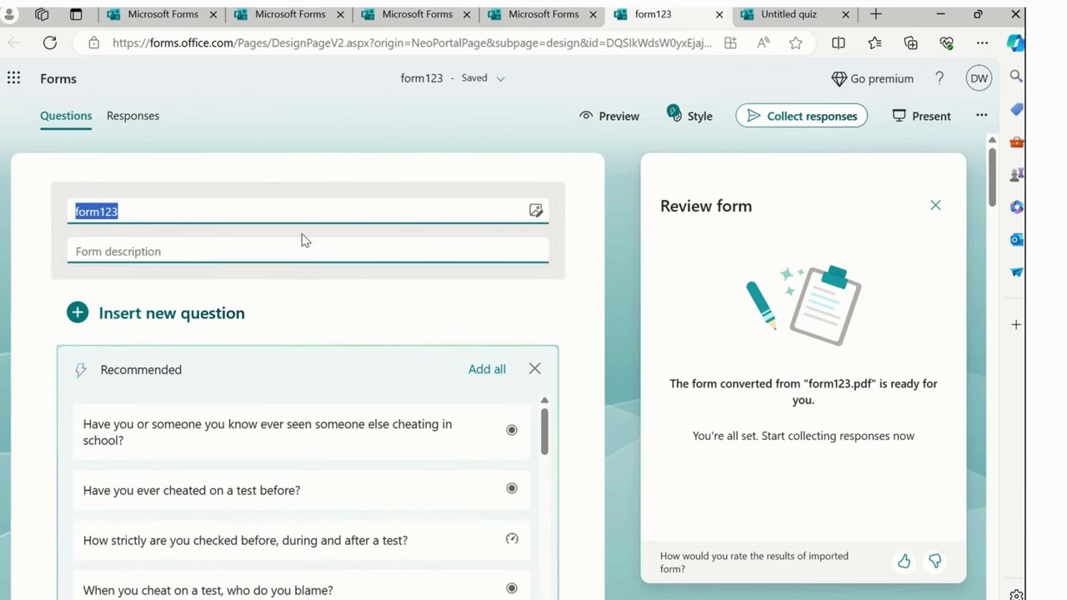
click(345, 369)
scroll(583, 350, down, 4)
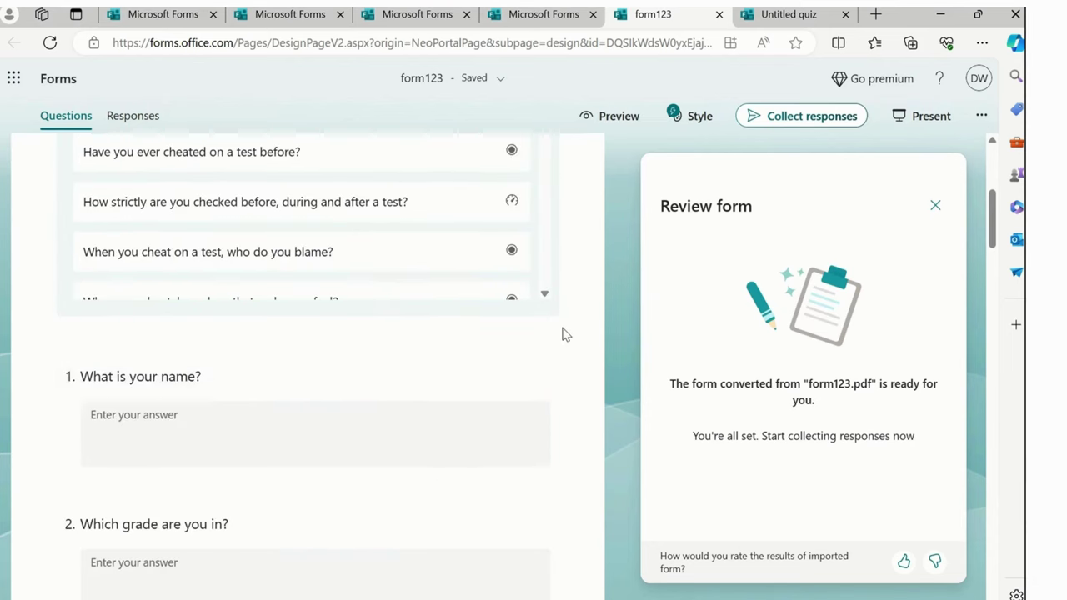
scroll(562, 334, down, 2)
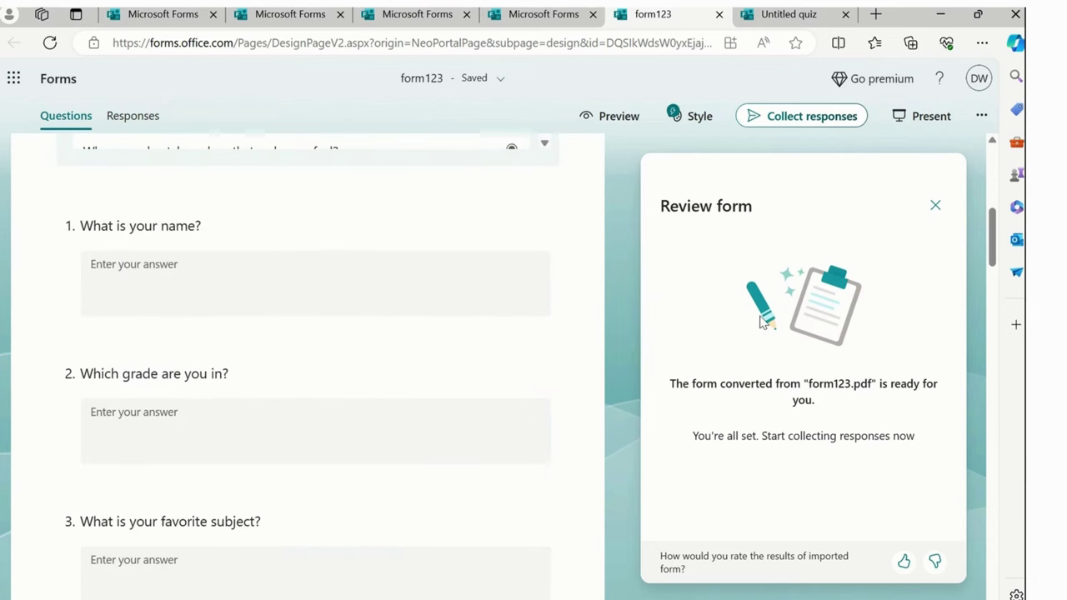
Mark question 2, about the student's grade, as Required.
click(202, 301)
scroll(207, 381, down, 4)
scroll(208, 377, down, 4)
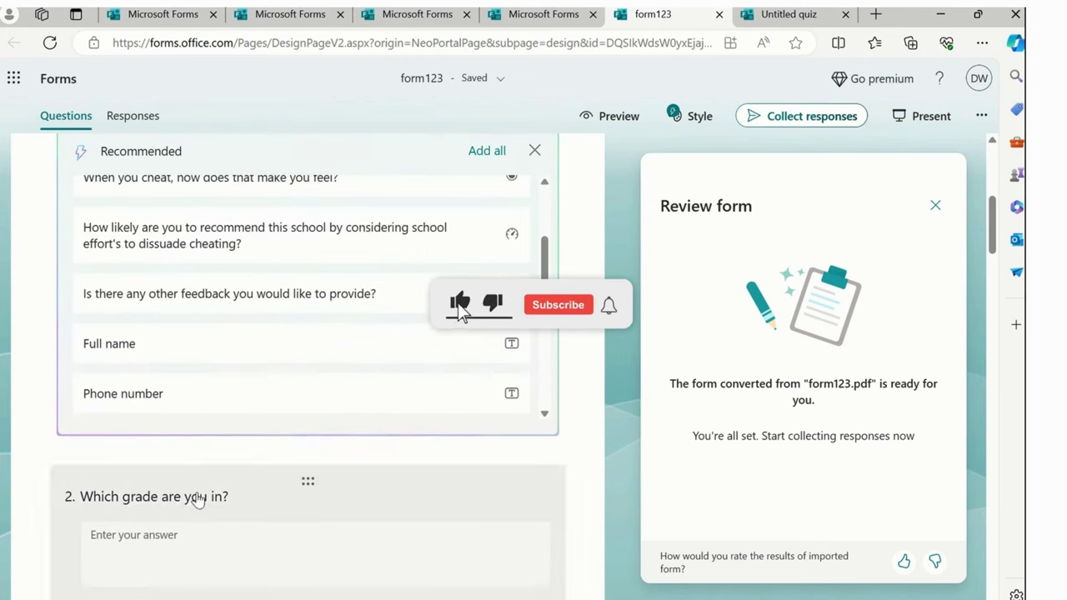
click(222, 500)
scroll(275, 392, down, 5)
scroll(275, 391, down, 5)
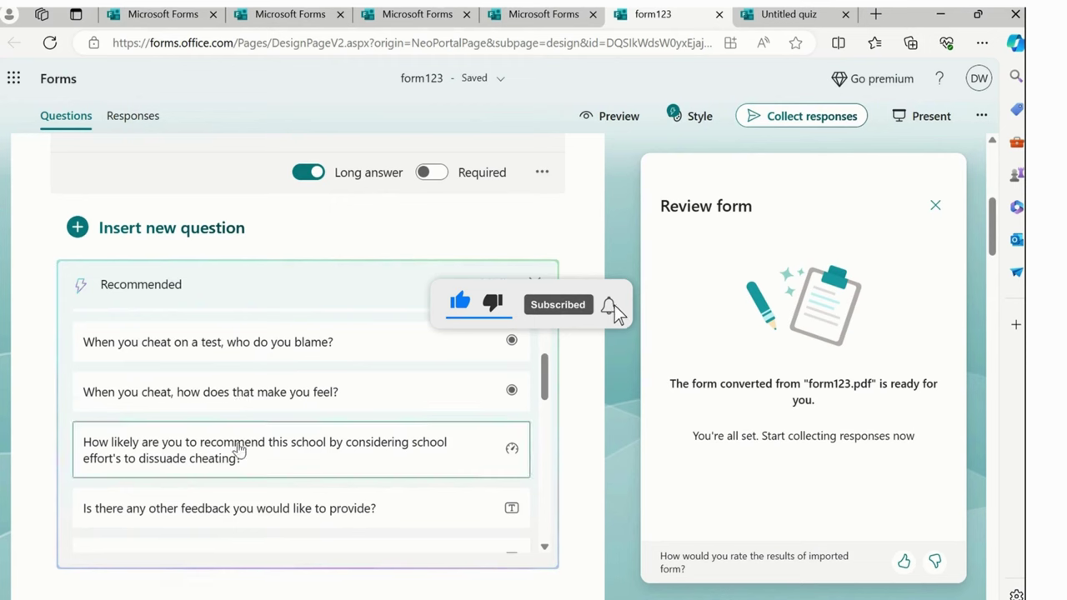
click(432, 173)
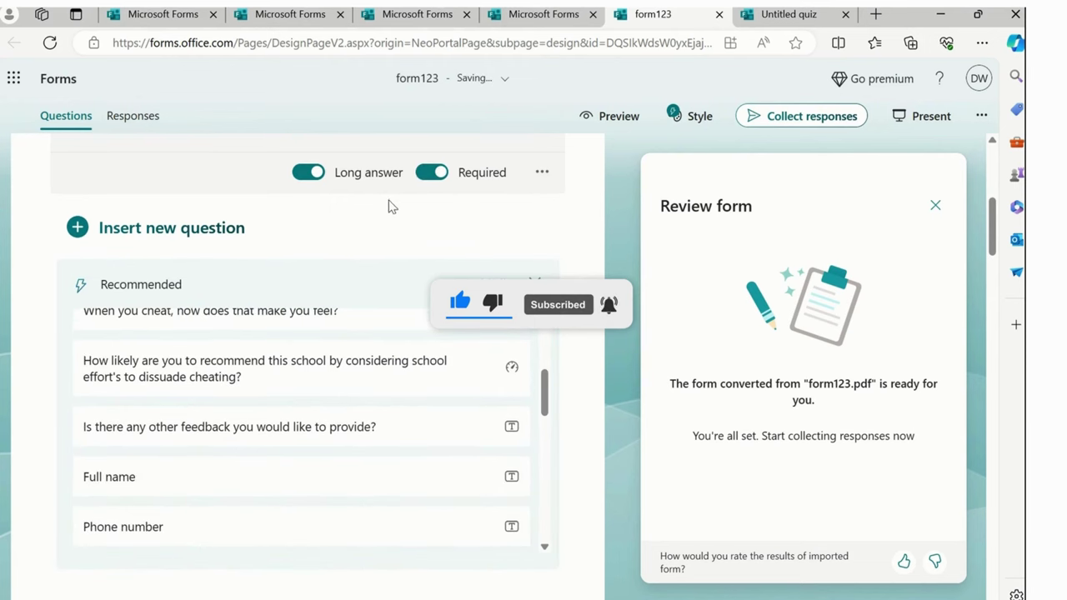
Preview the blue wave and pink gift-box themes, then apply the dark chalkboard math theme.
click(700, 116)
scroll(753, 449, down, 5)
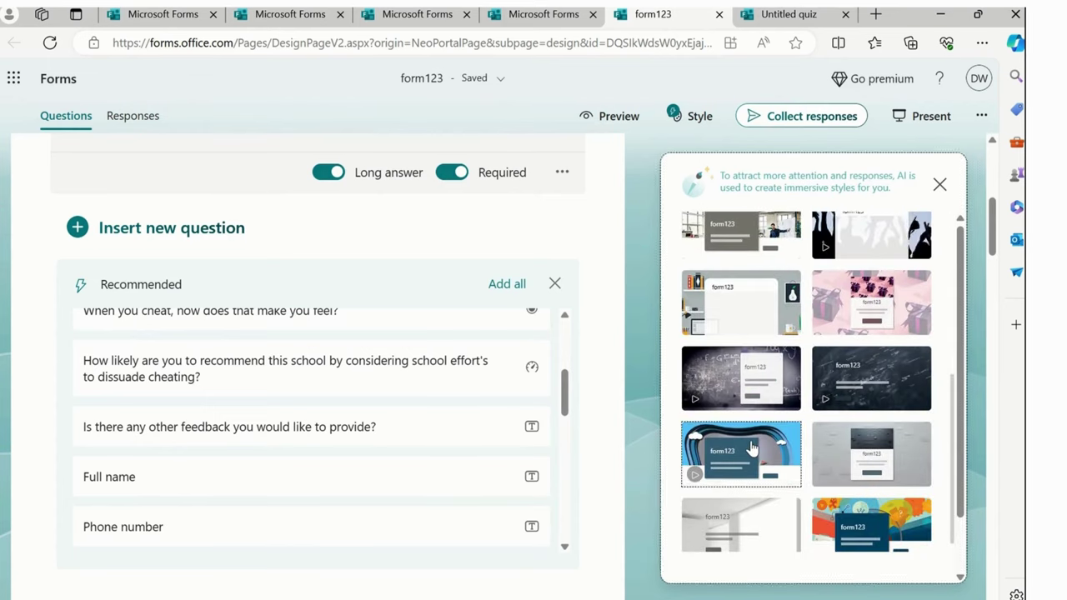
click(752, 448)
click(852, 283)
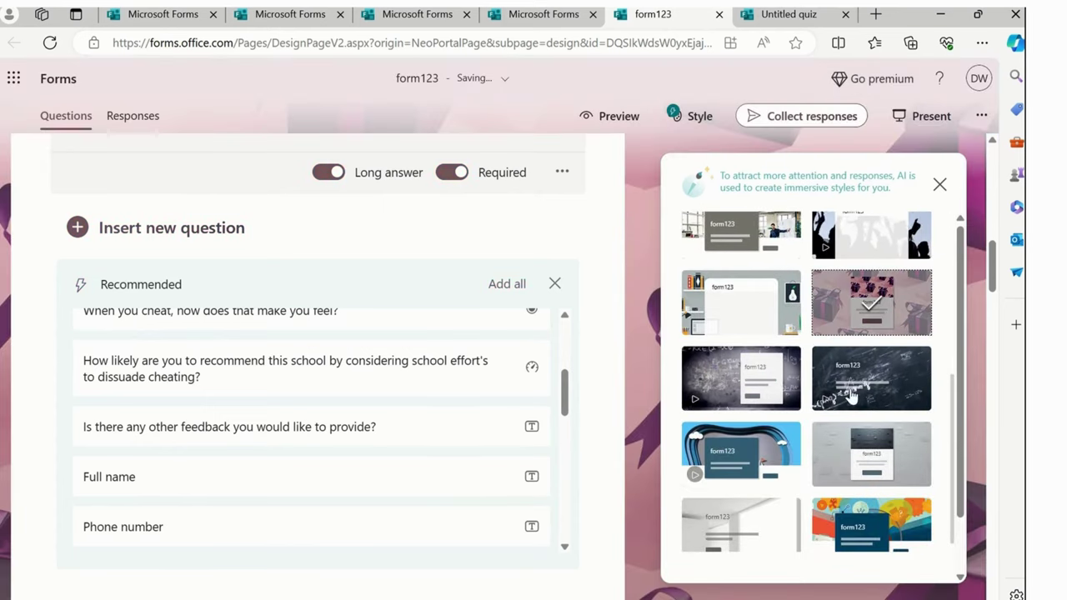
click(871, 377)
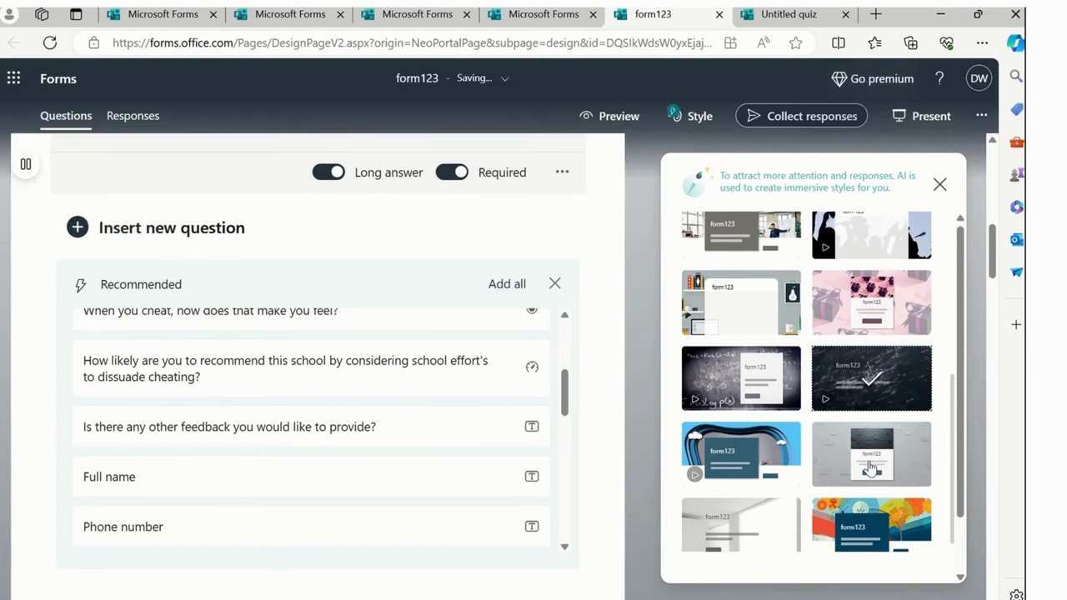
click(939, 183)
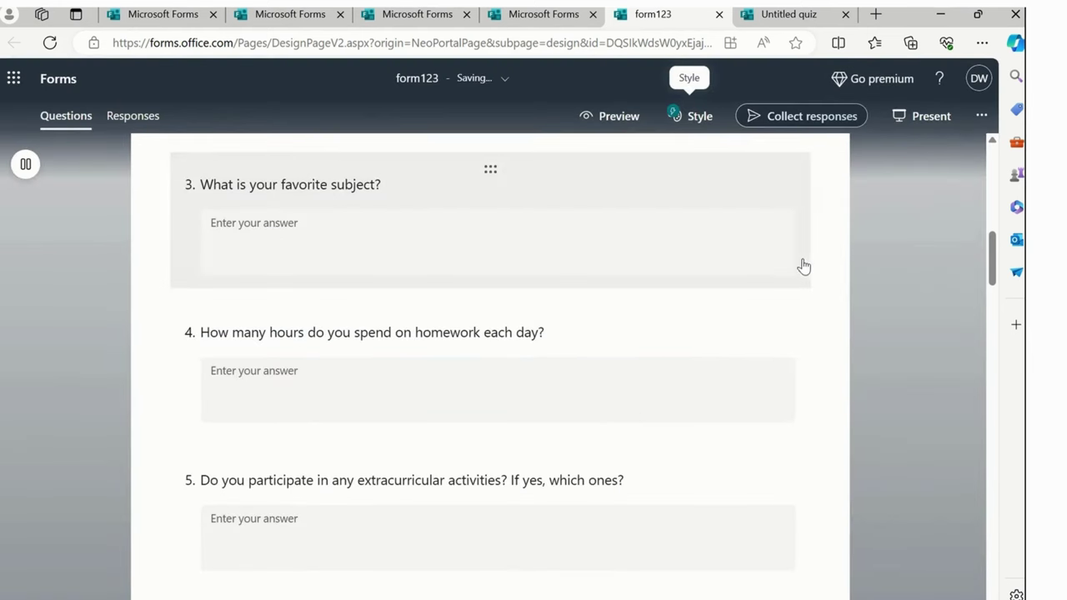
scroll(908, 334, up, 5)
scroll(902, 345, up, 3)
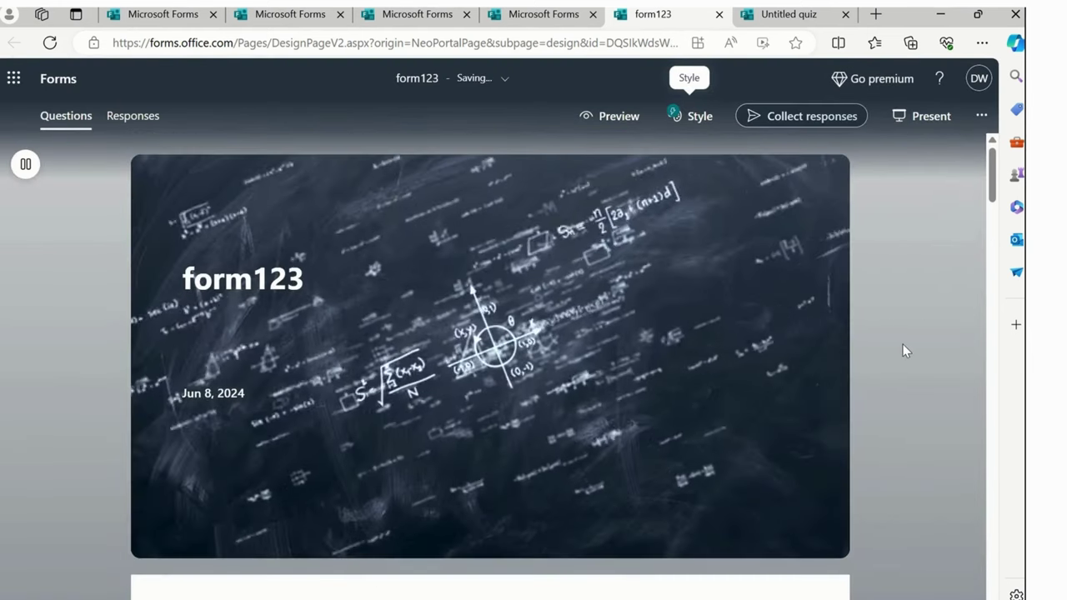